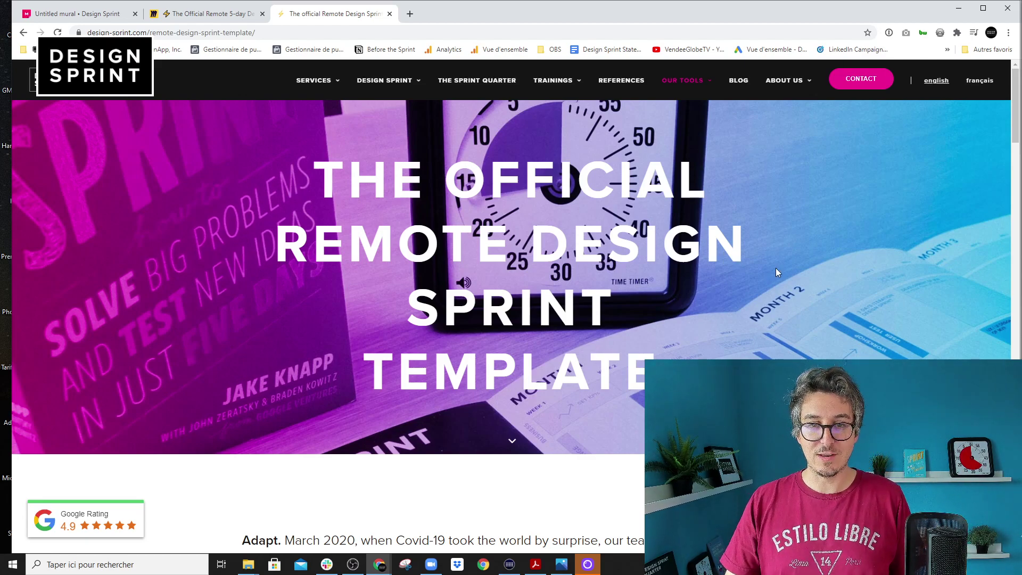
# Scroll down the Remote Design Sprint Template page past the Mural, Miro and InVision cards and video.
pyautogui.scroll(-3, 798, 261)
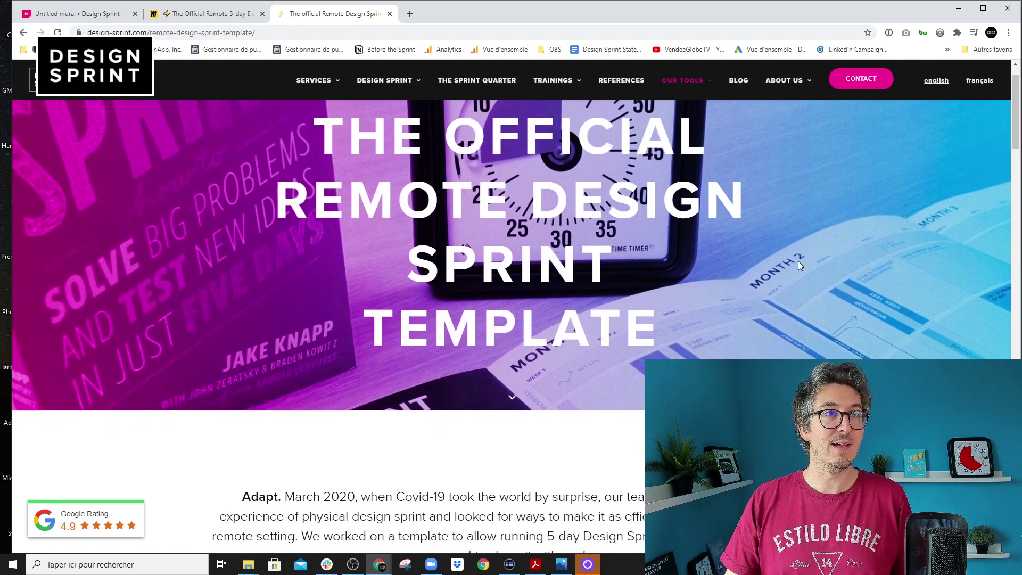
pyautogui.scroll(-10, 798, 261)
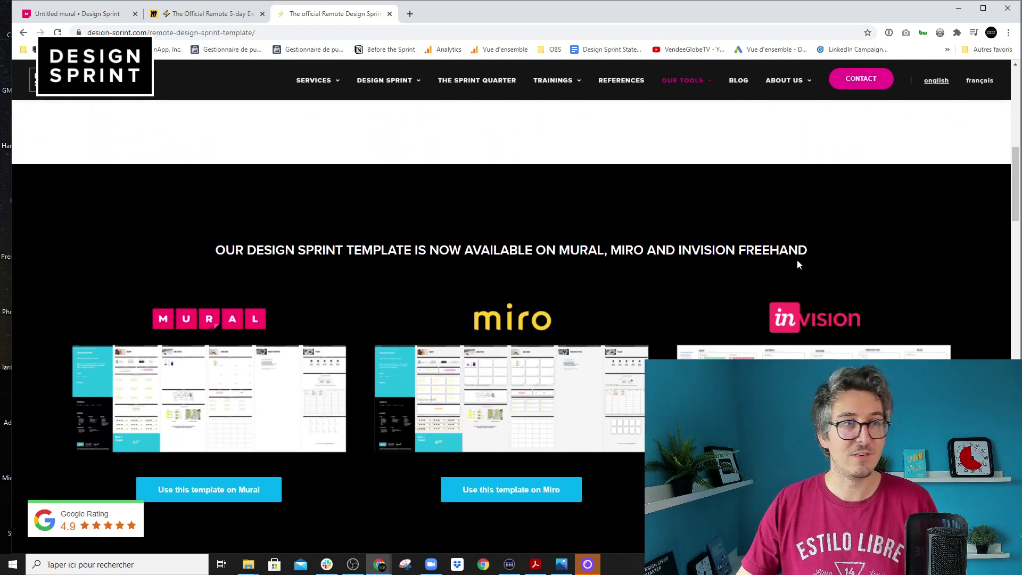
pyautogui.scroll(2, 797, 260)
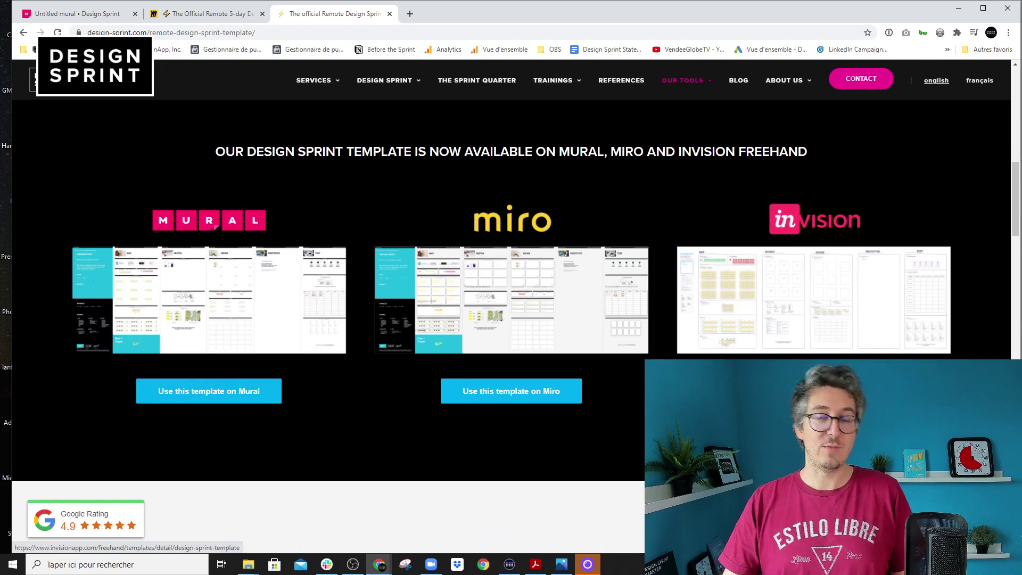
pyautogui.scroll(-6, 814, 391)
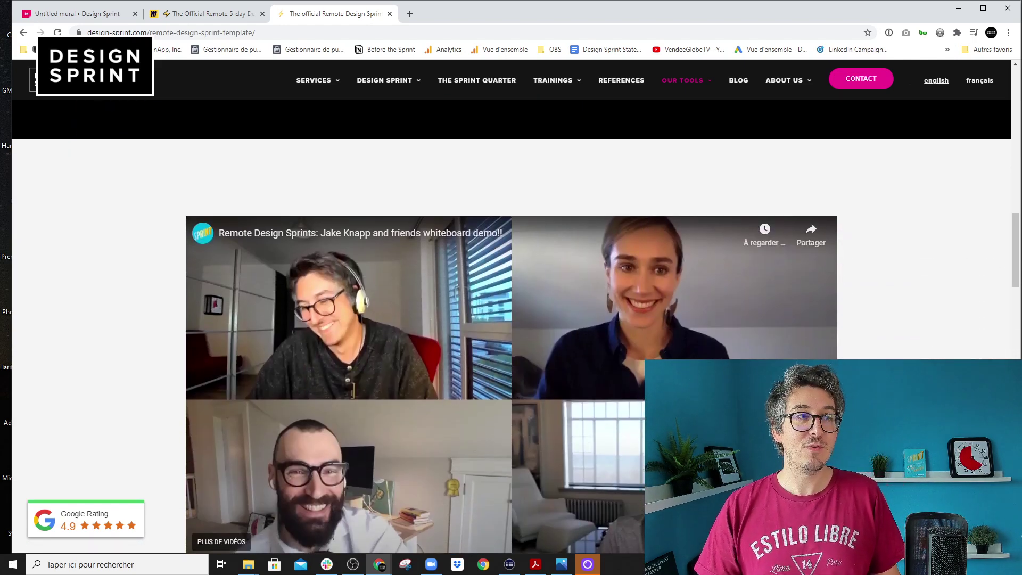
pyautogui.scroll(-1, 813, 391)
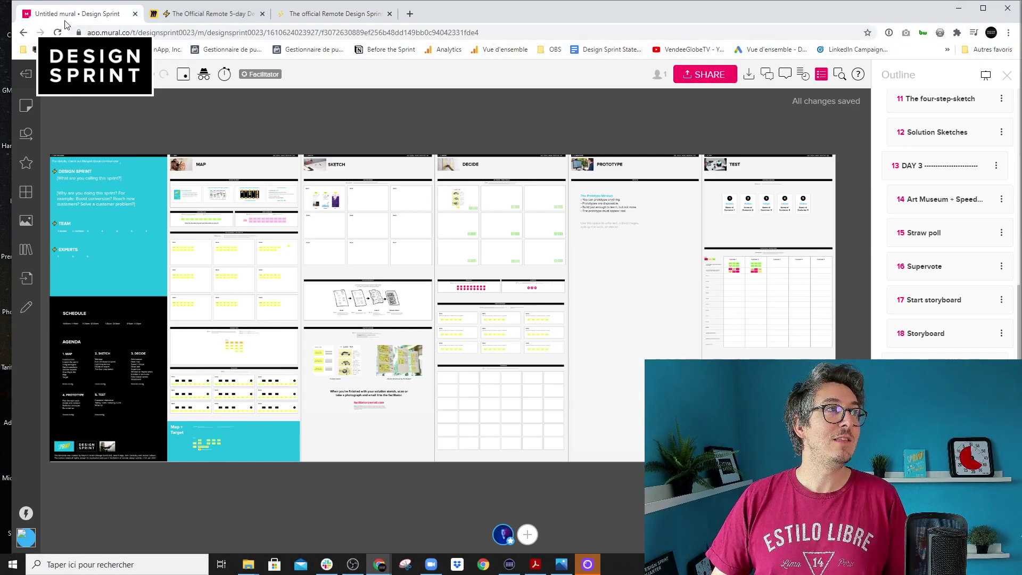
pyautogui.scroll(-1, 336, 141)
pyautogui.moveTo(340, 129); pyautogui.dragTo(397, 120)
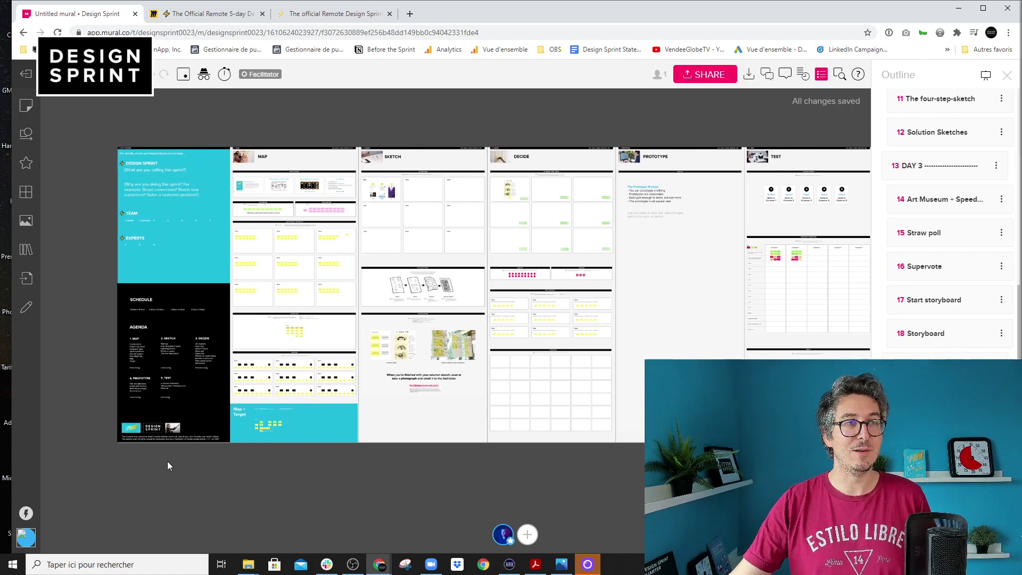
pyautogui.scroll(5, 169, 457)
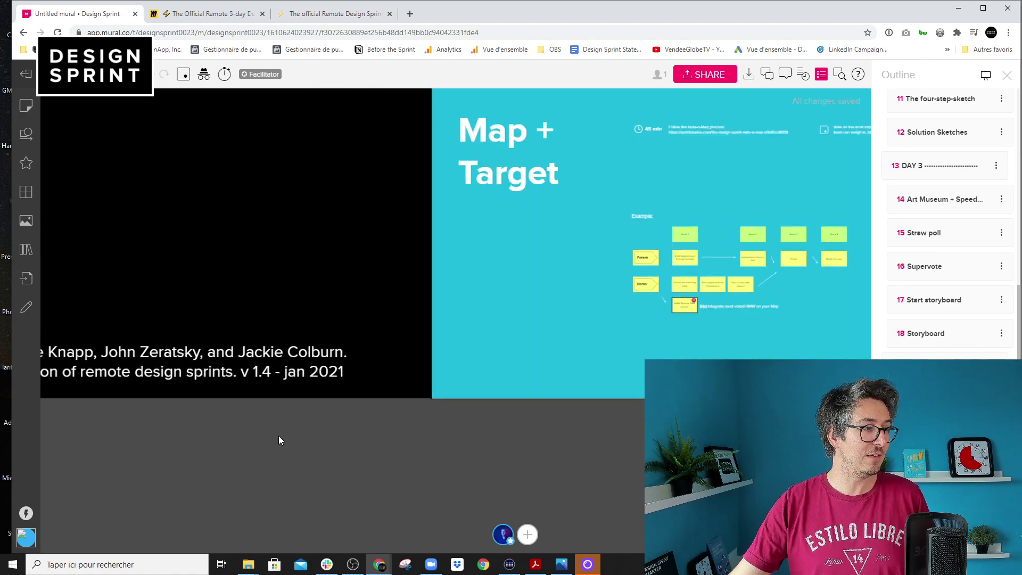
pyautogui.scroll(5, 279, 435)
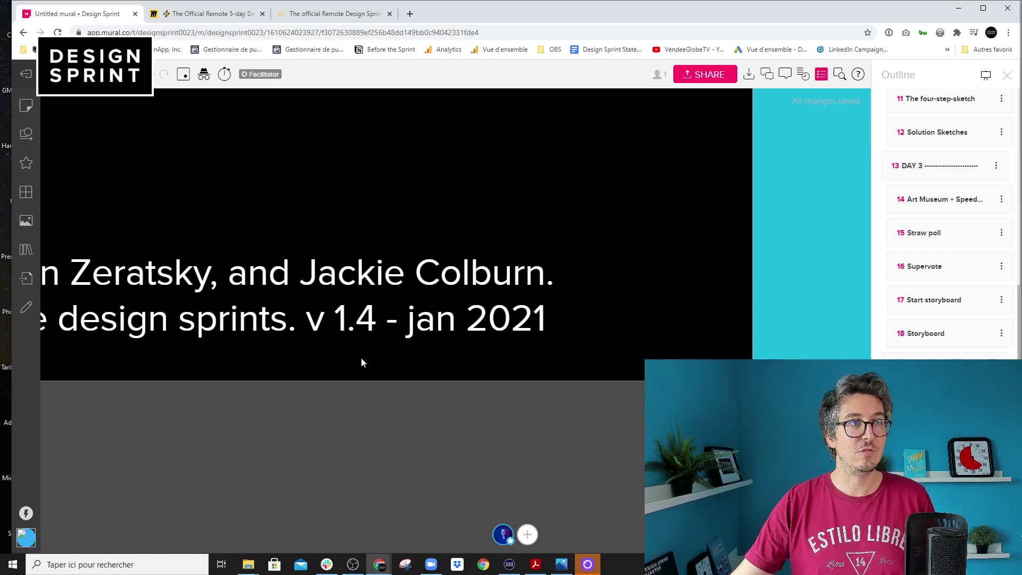
pyautogui.scroll(4, 367, 355)
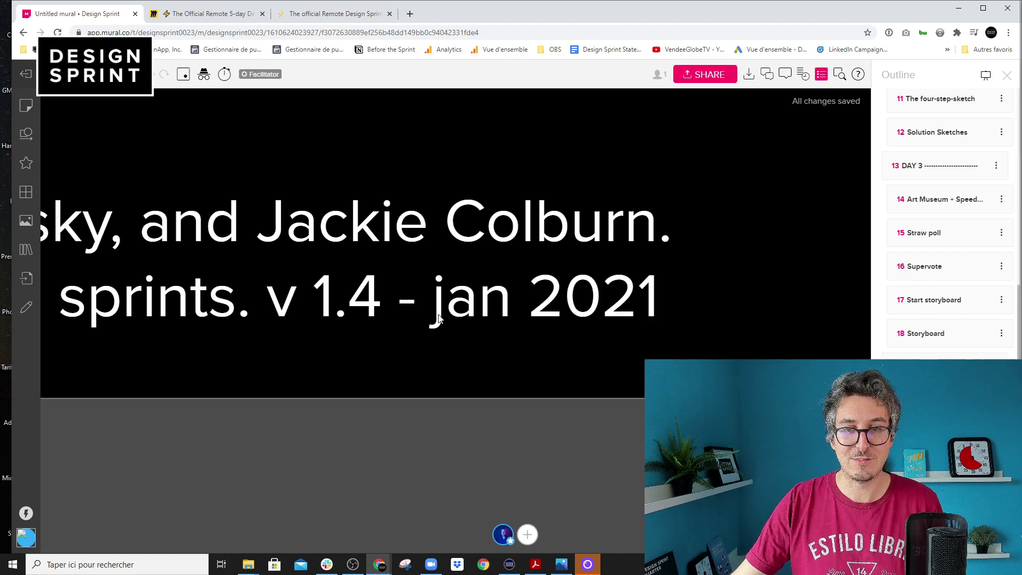
pyautogui.scroll(-5, 442, 316)
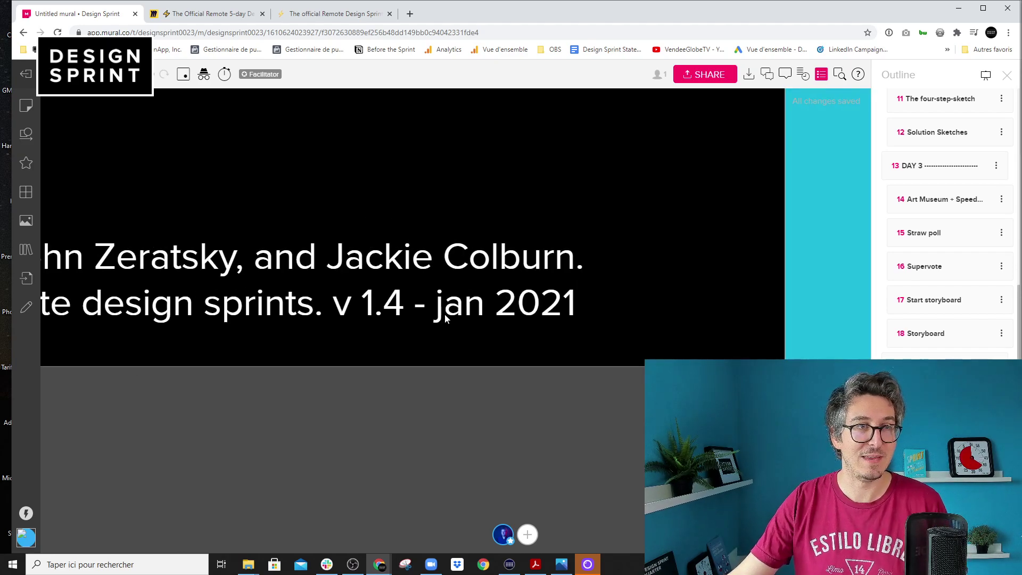
pyautogui.scroll(-5, 443, 329)
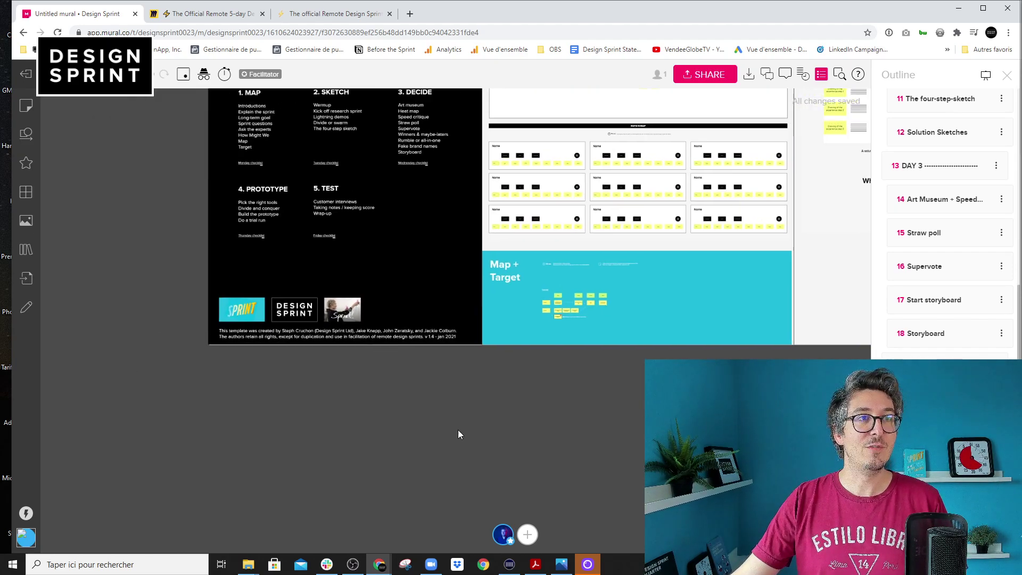
pyautogui.scroll(-5, 390, 465)
pyautogui.moveTo(221, 275); pyautogui.dragTo(68, 280)
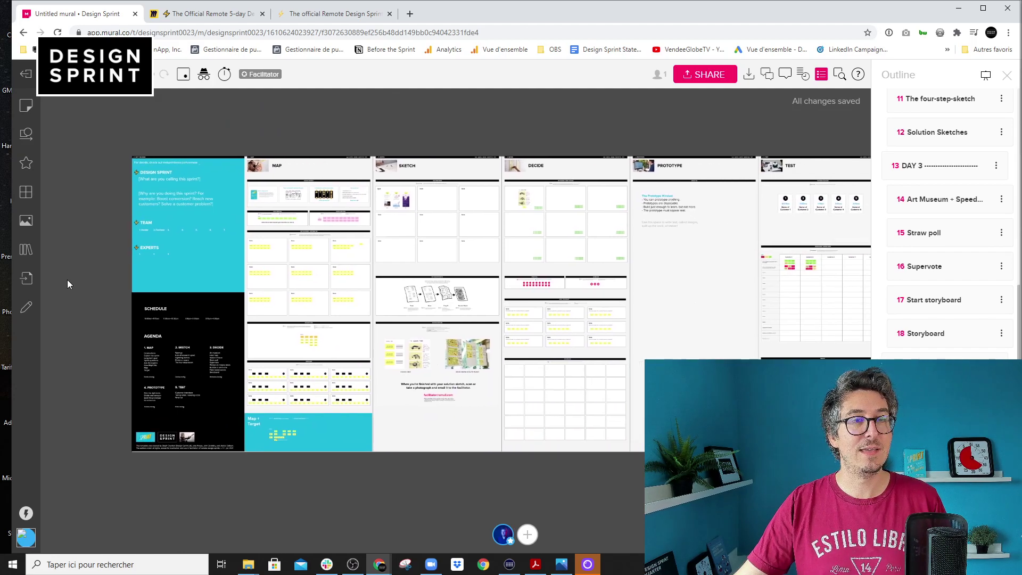
pyautogui.moveTo(458, 138); pyautogui.dragTo(402, 138)
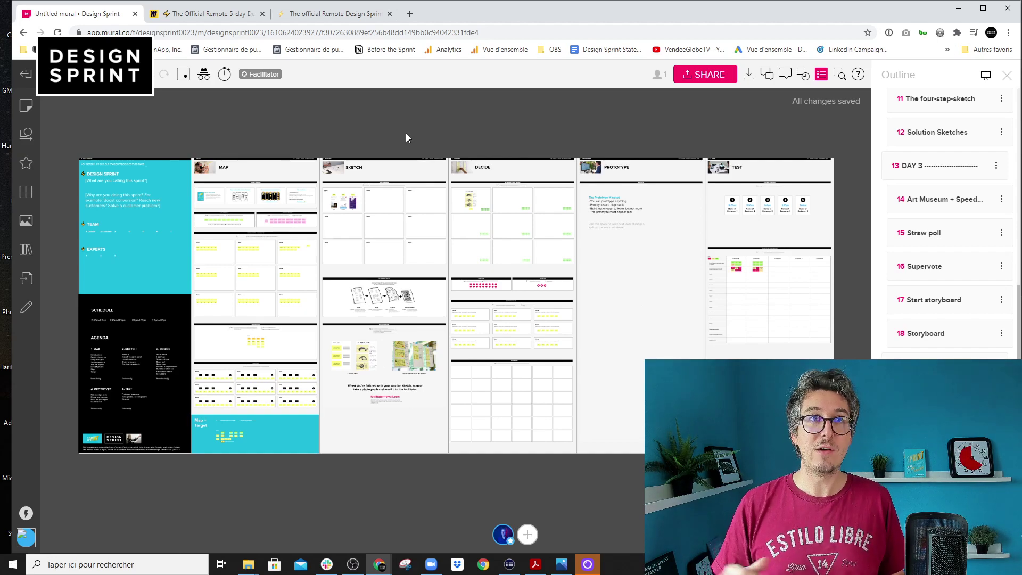
pyautogui.scroll(6, 996, 141)
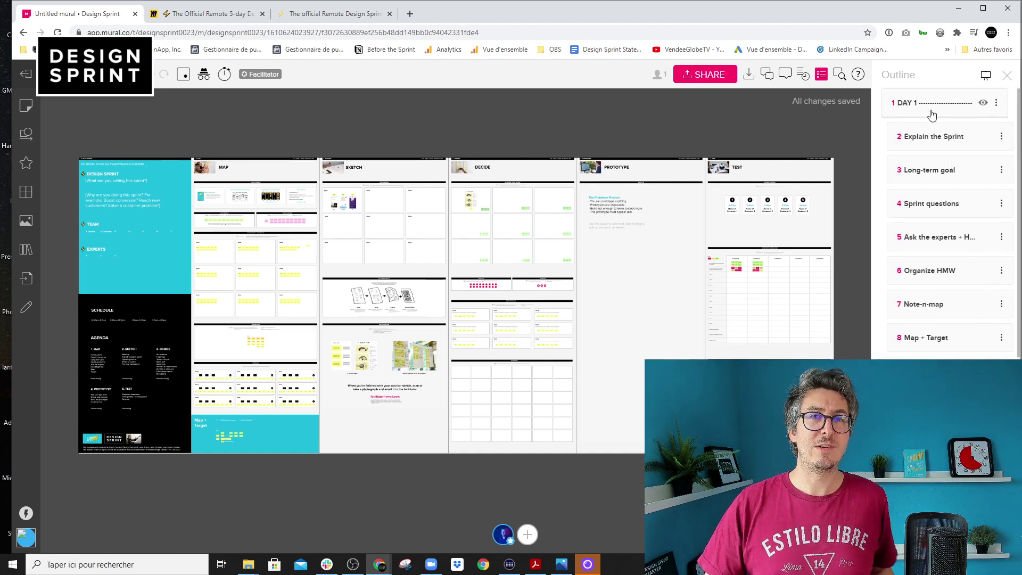
pyautogui.click(928, 137)
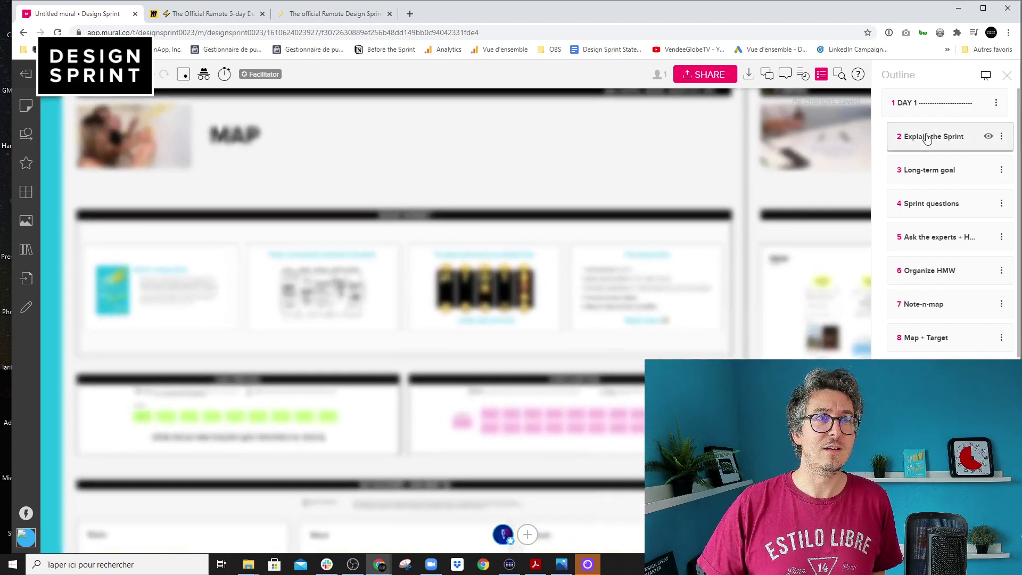
pyautogui.click(925, 171)
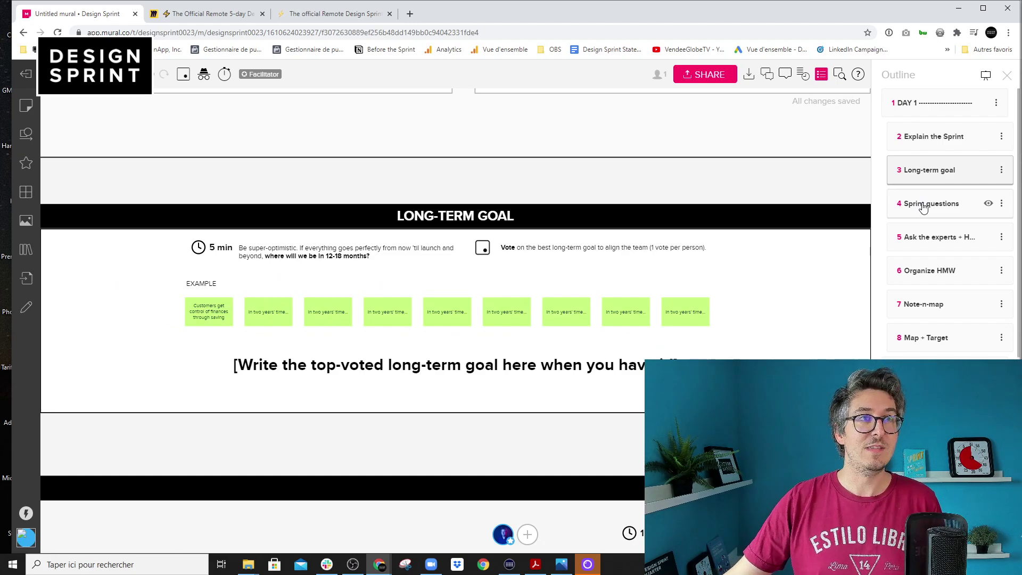
pyautogui.click(988, 171)
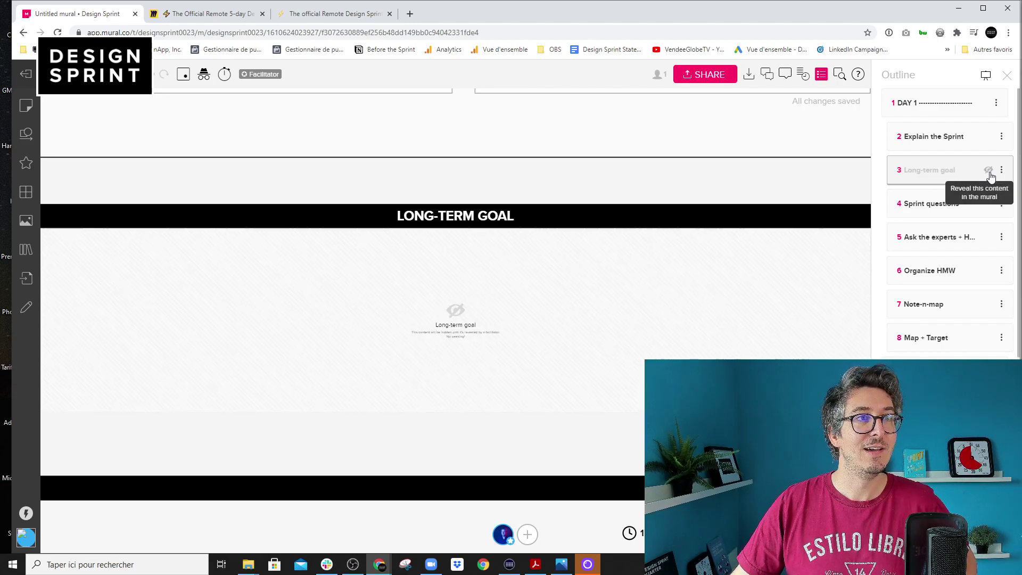
pyautogui.click(989, 170)
pyautogui.click(989, 171)
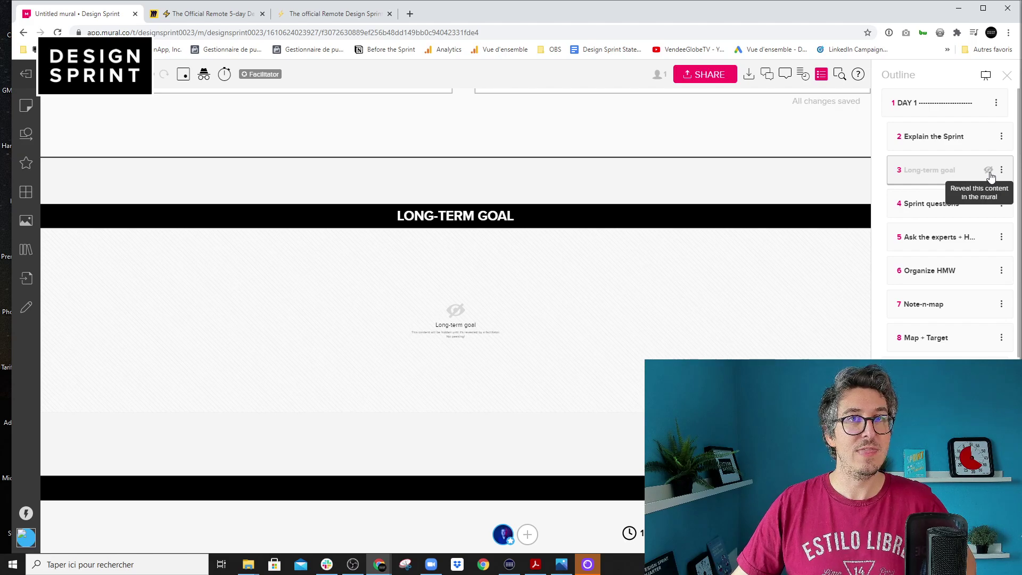
pyautogui.click(989, 171)
pyautogui.scroll(-5, 652, 231)
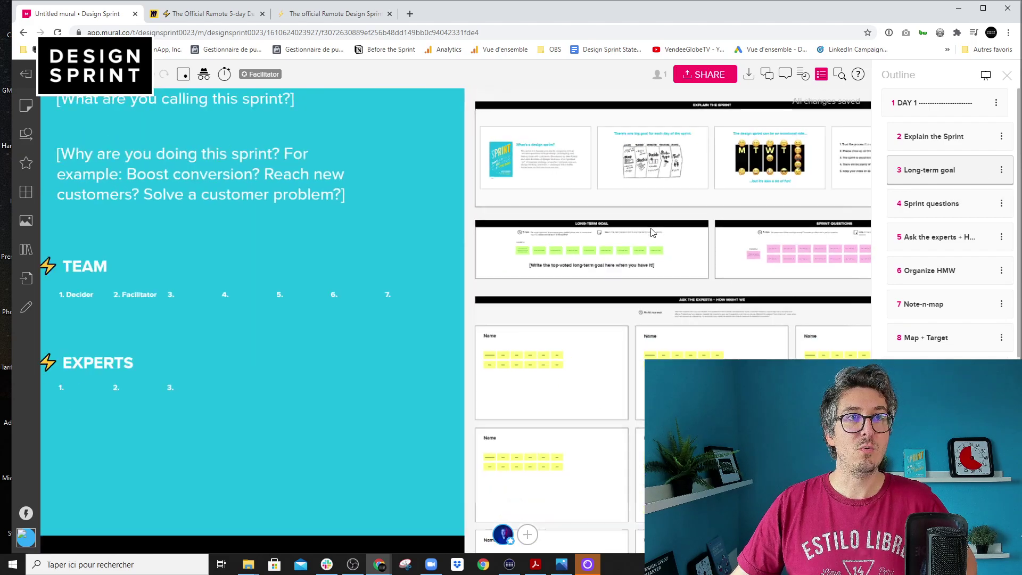
pyautogui.scroll(-5, 652, 232)
pyautogui.moveTo(257, 222); pyautogui.dragTo(160, 221)
pyautogui.scroll(-3, 552, 250)
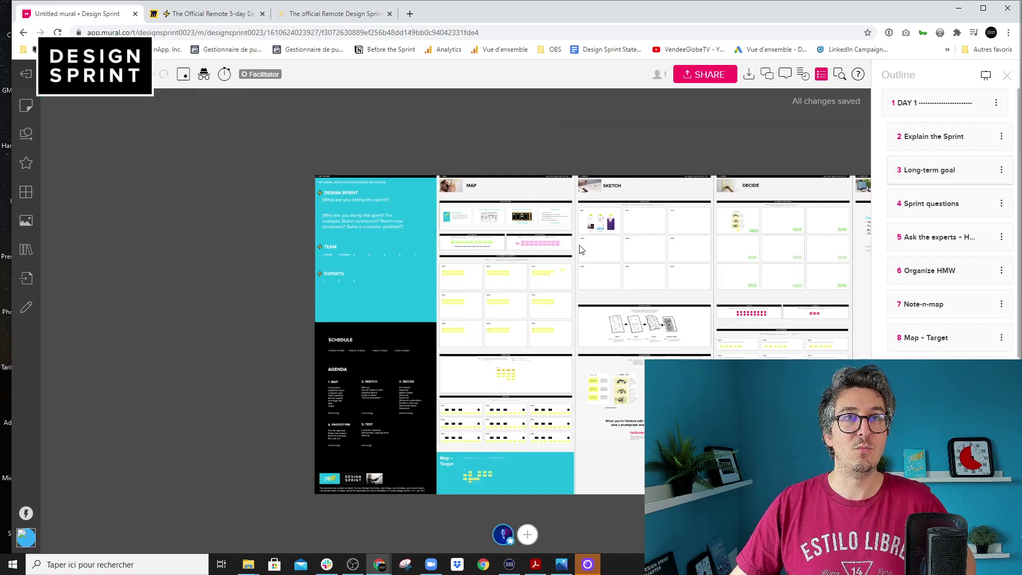
pyautogui.moveTo(743, 148); pyautogui.dragTo(506, 138)
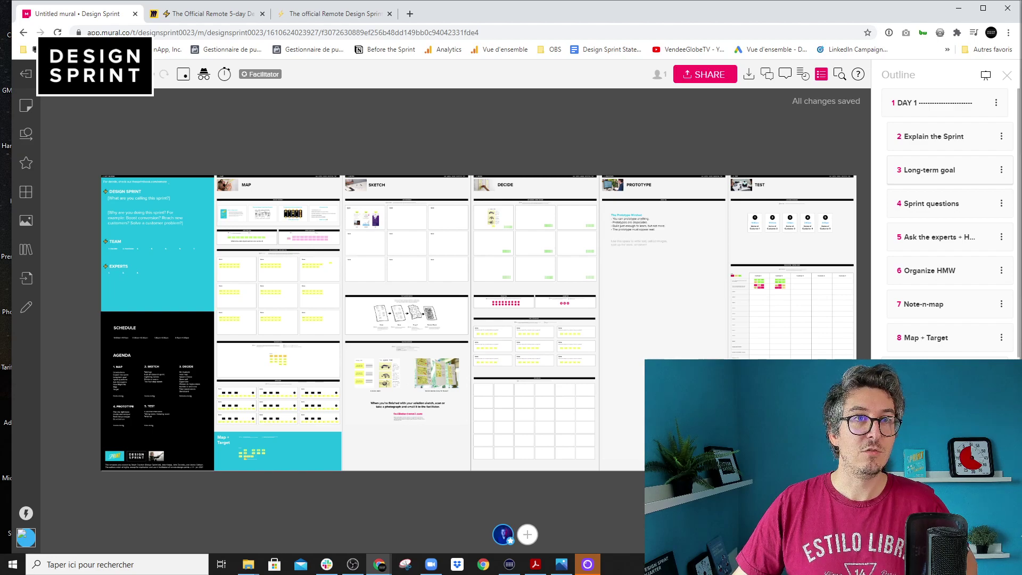
# Hide all the DAY 3 content and reposition the remaining board content.
pyautogui.scroll(-6, 948, 223)
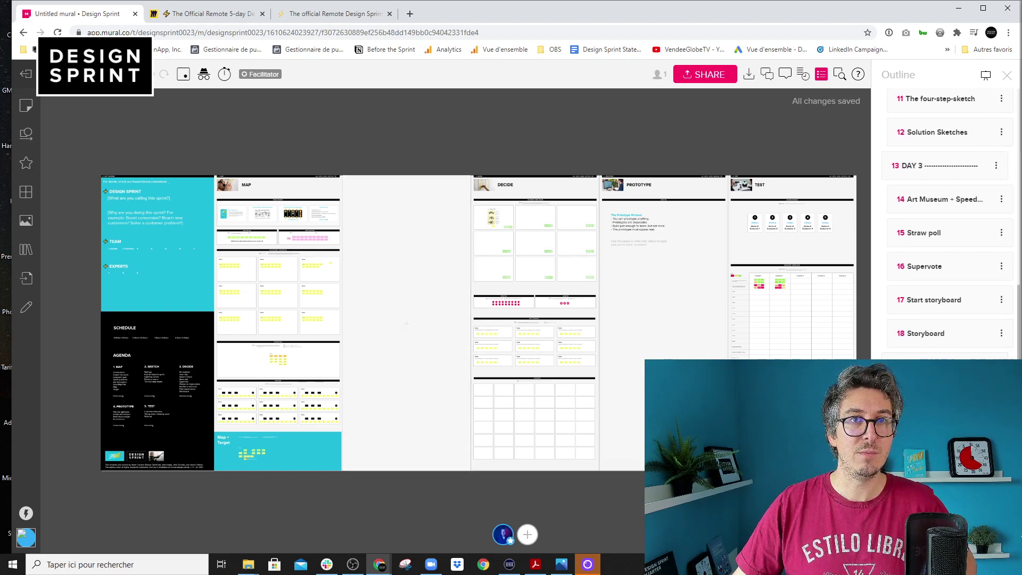
pyautogui.click(984, 167)
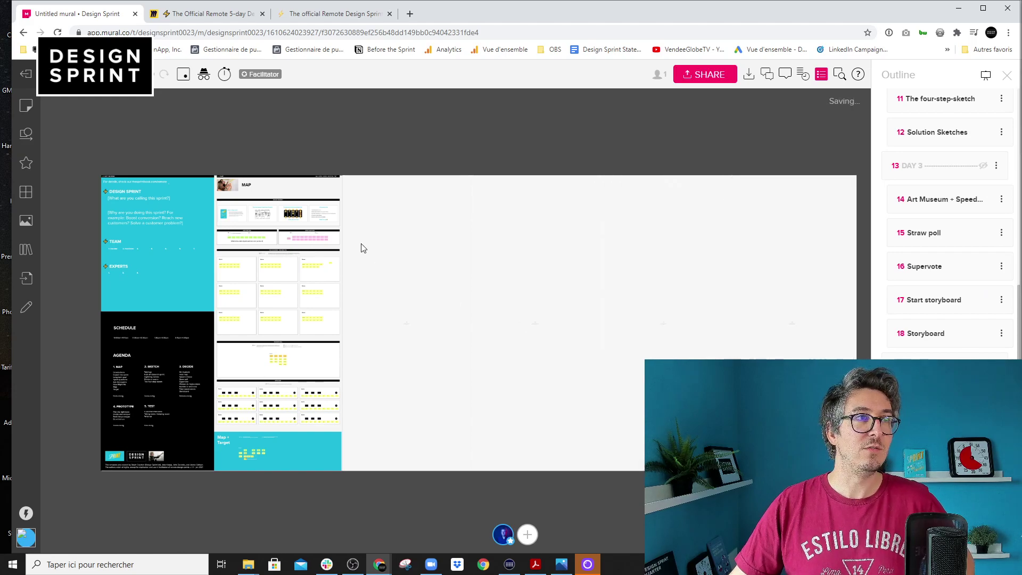
pyautogui.moveTo(520, 216); pyautogui.dragTo(540, 209)
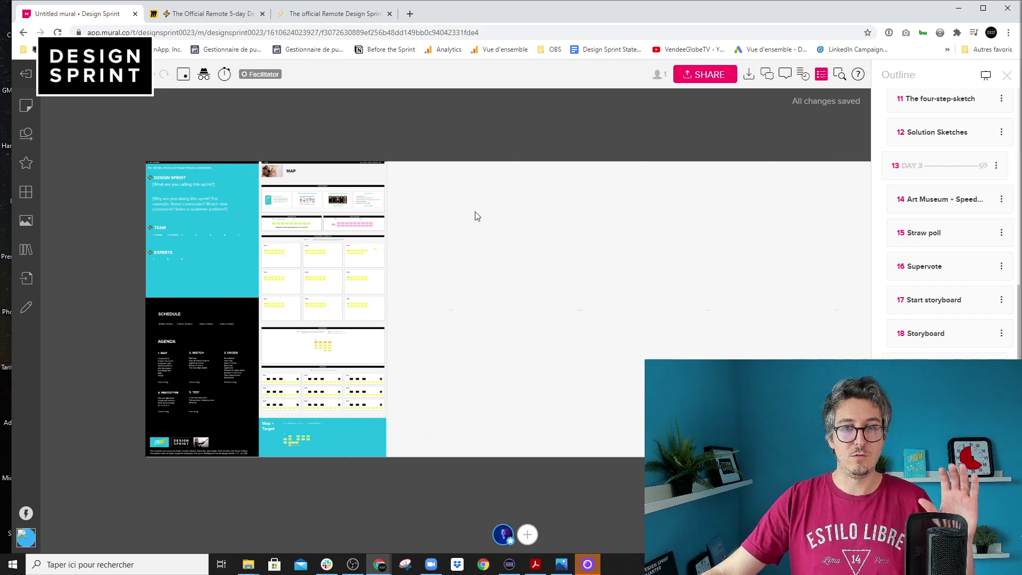
pyautogui.moveTo(477, 216); pyautogui.dragTo(470, 182)
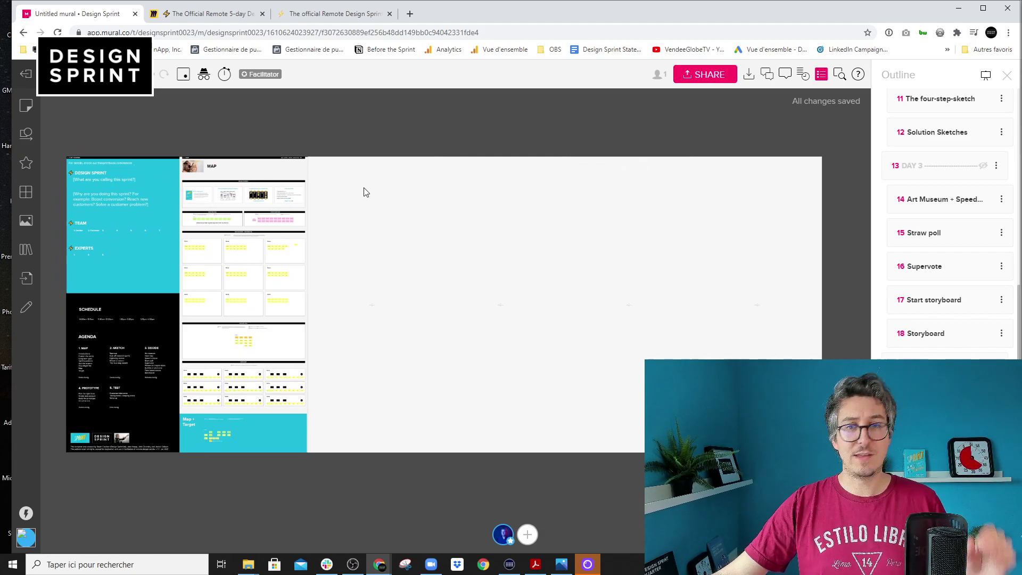
# Zoom in on the Design Sprint intro and Map panels of Day 1.
pyautogui.moveTo(452, 220); pyautogui.dragTo(564, 236)
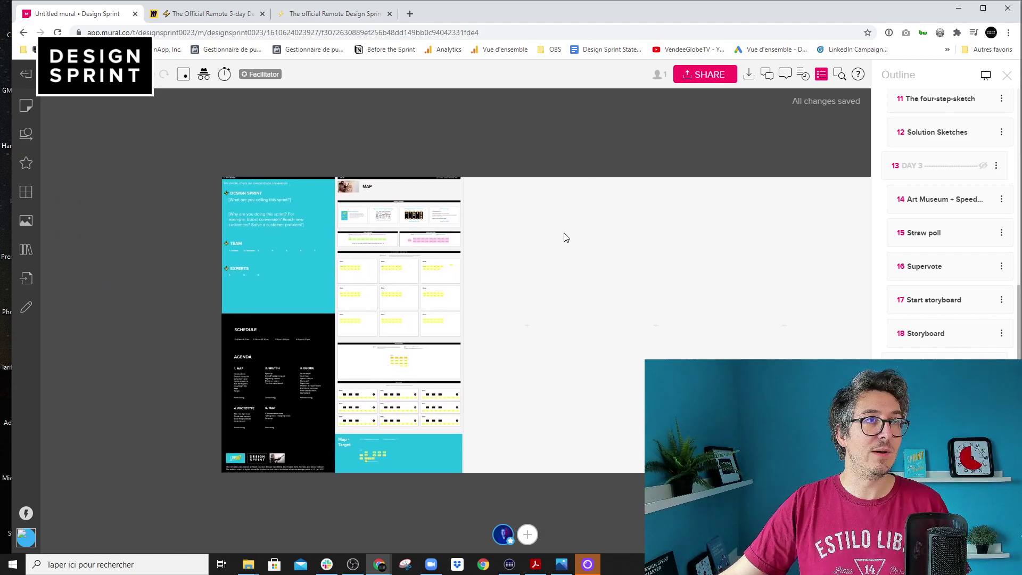
pyautogui.scroll(5, 564, 235)
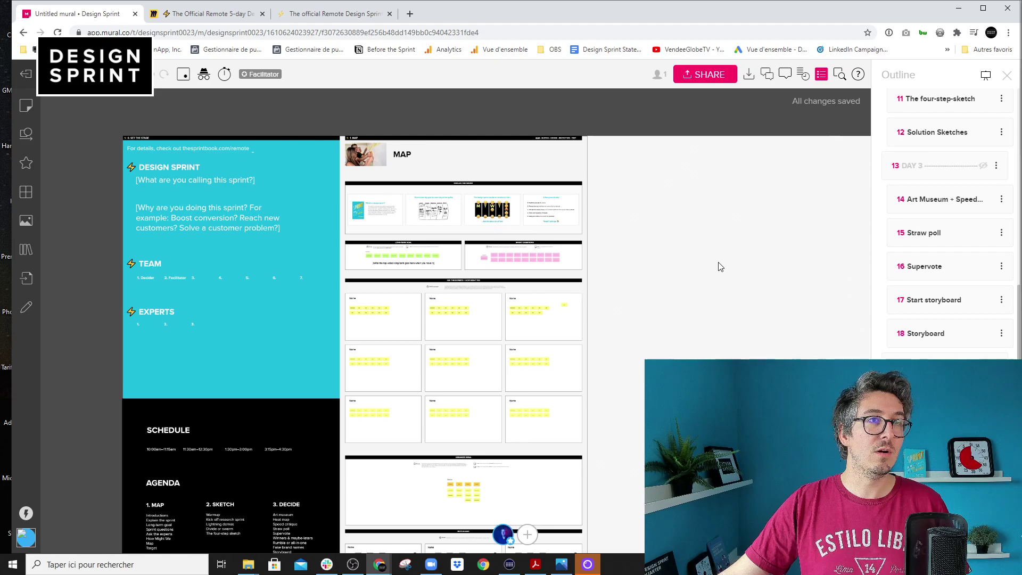
pyautogui.scroll(6, 973, 237)
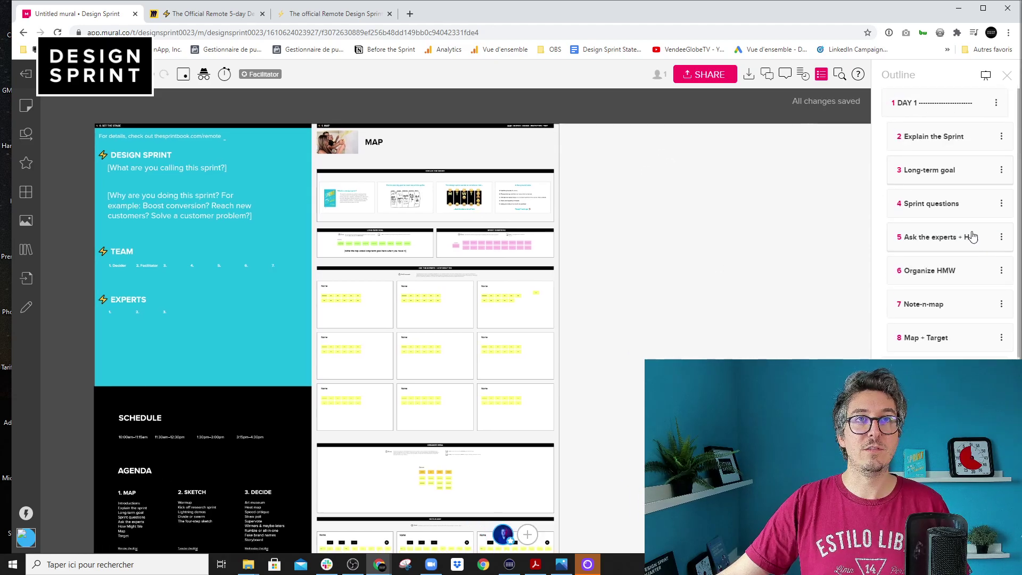
# Hide the Note-n-map section via the Outline, jumping to Map + Target and Organize HMW.
pyautogui.click(996, 337)
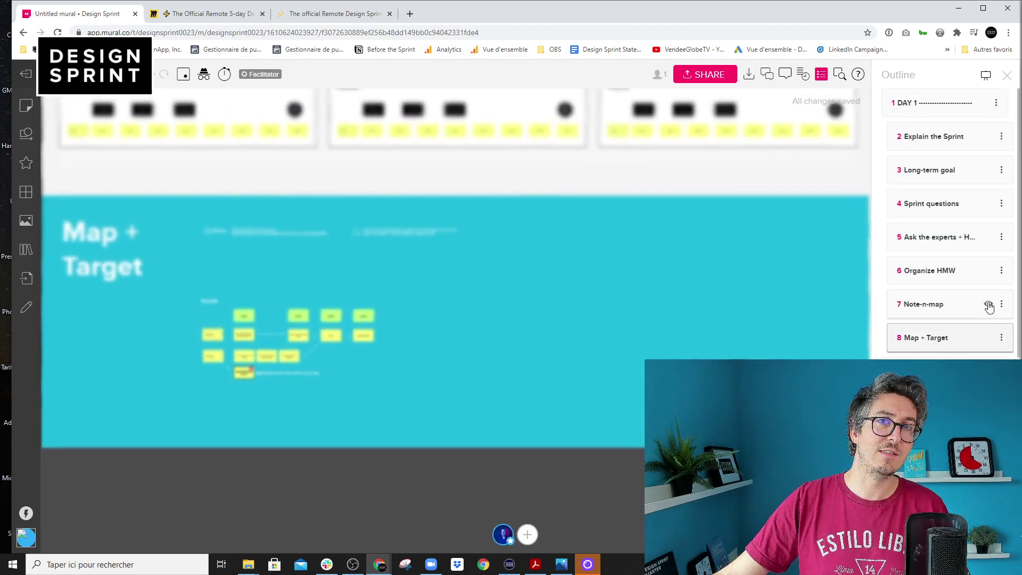
pyautogui.click(989, 304)
pyautogui.click(991, 280)
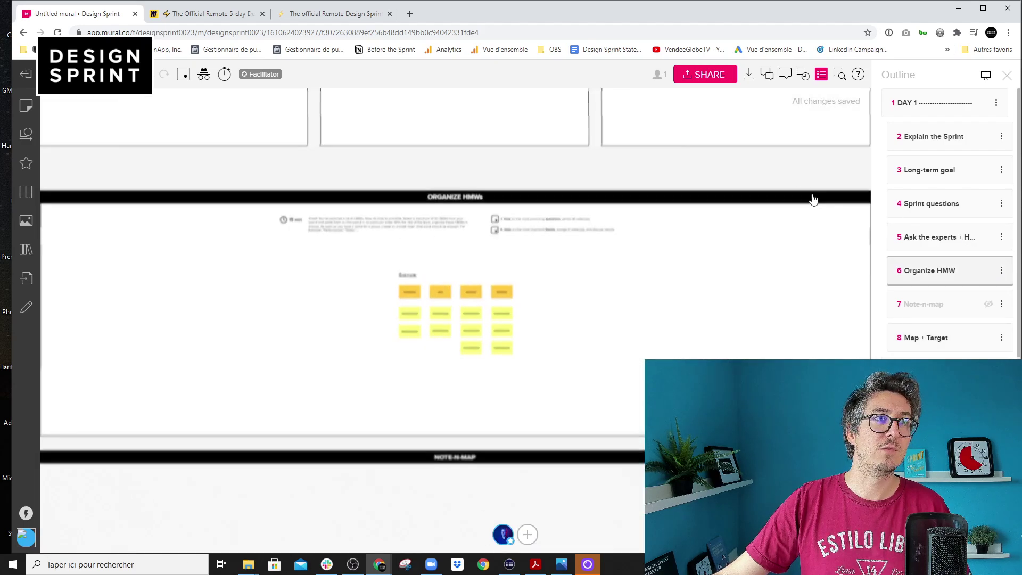
pyautogui.scroll(-3, 964, 266)
pyautogui.scroll(3, 979, 232)
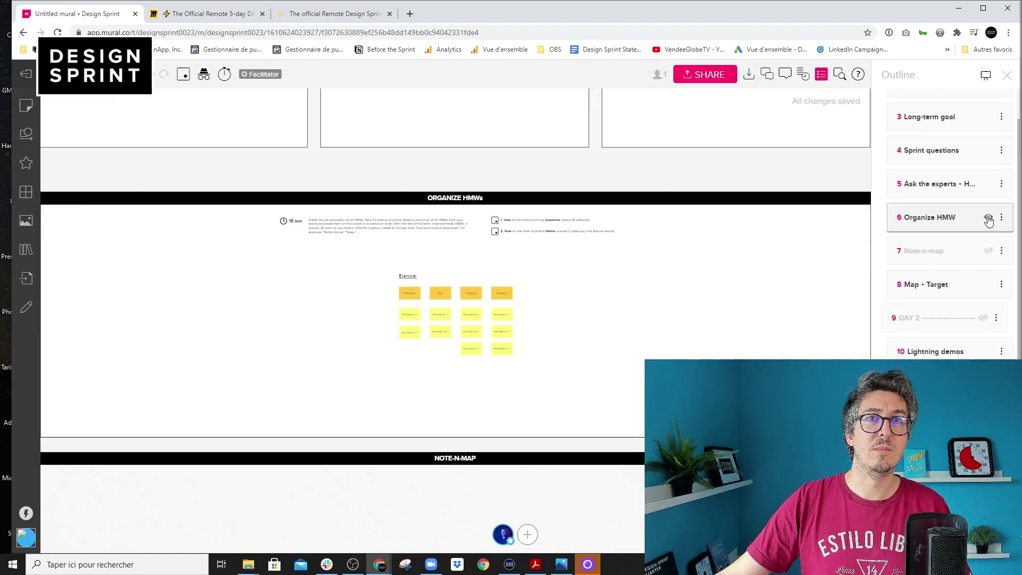
# Hide the Organize HMW, Ask the experts, Sprint questions and Map + Target sections.
pyautogui.click(988, 217)
pyautogui.click(989, 183)
pyautogui.click(989, 150)
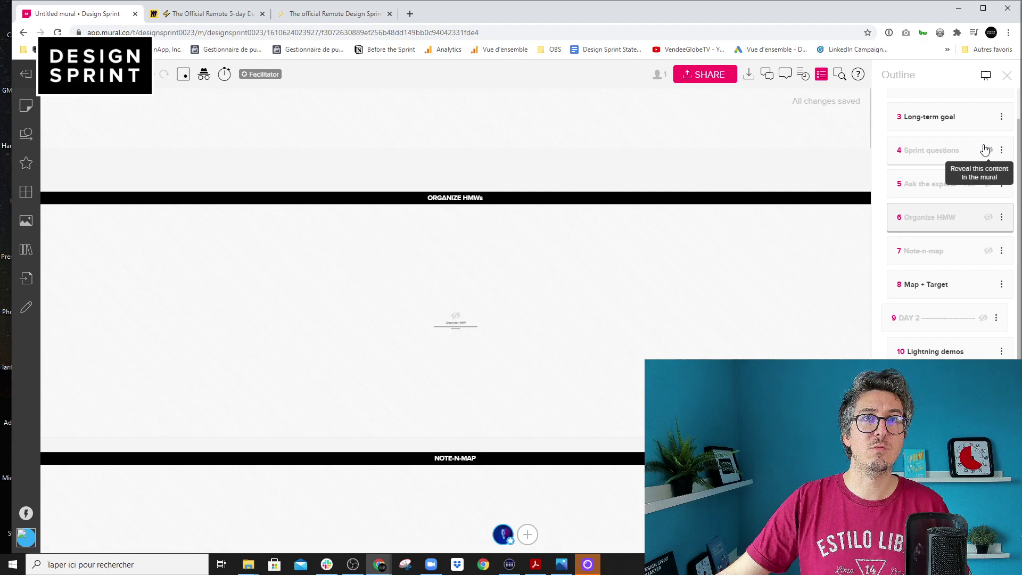
pyautogui.scroll(-2, 748, 176)
pyautogui.scroll(-2, 749, 180)
pyautogui.scroll(-1, 793, 226)
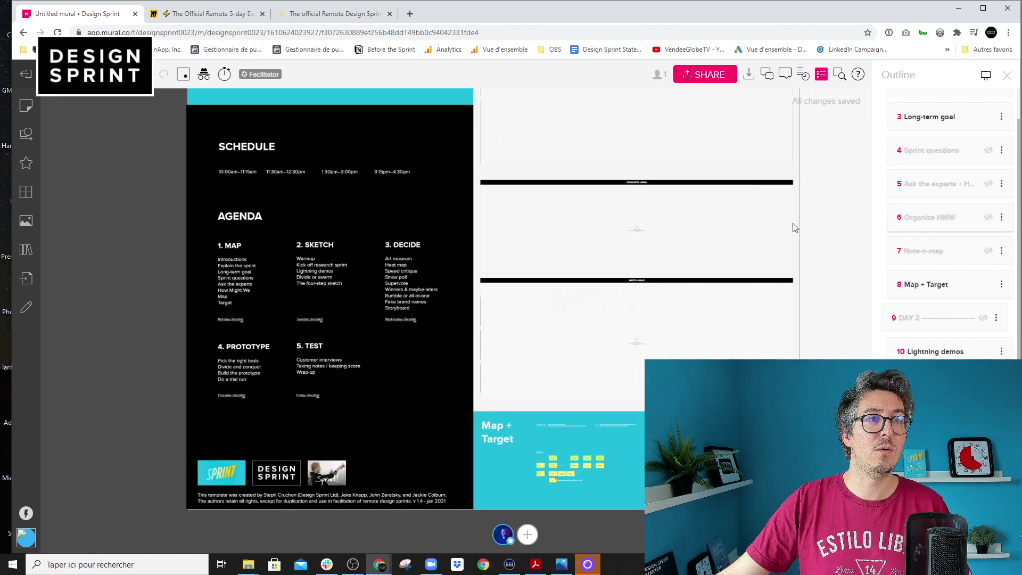
pyautogui.click(989, 284)
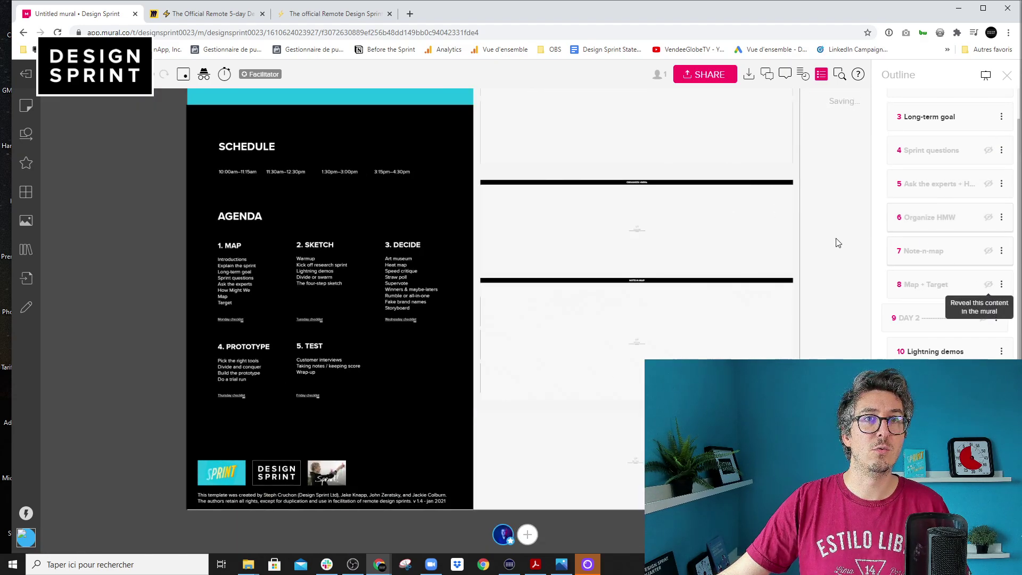
# Zoom the canvas onto the Long-term goal frame and bring the Outline list back to the top.
pyautogui.scroll(-1, 756, 202)
pyautogui.scroll(4, 748, 166)
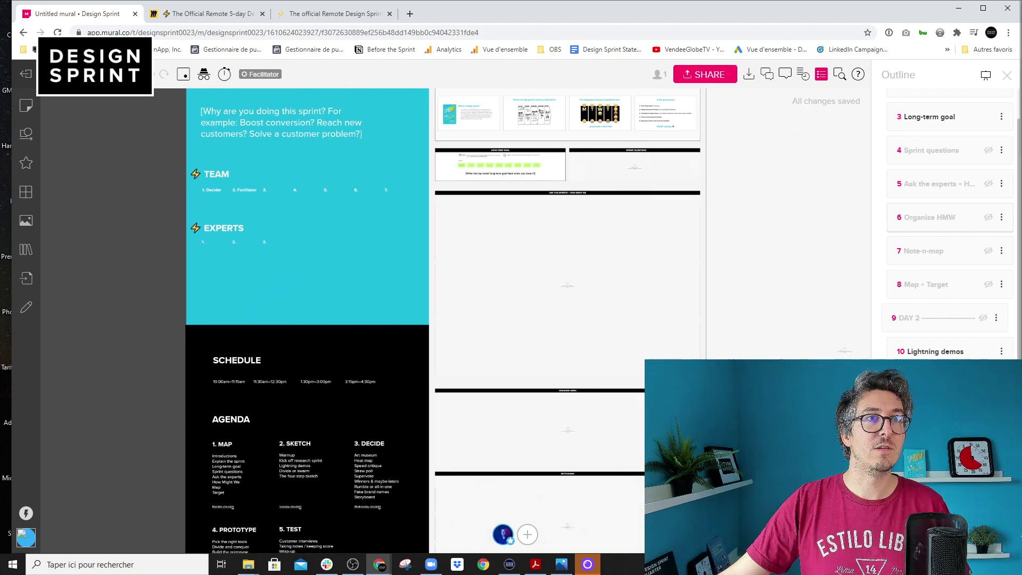
pyautogui.scroll(-2, 656, 350)
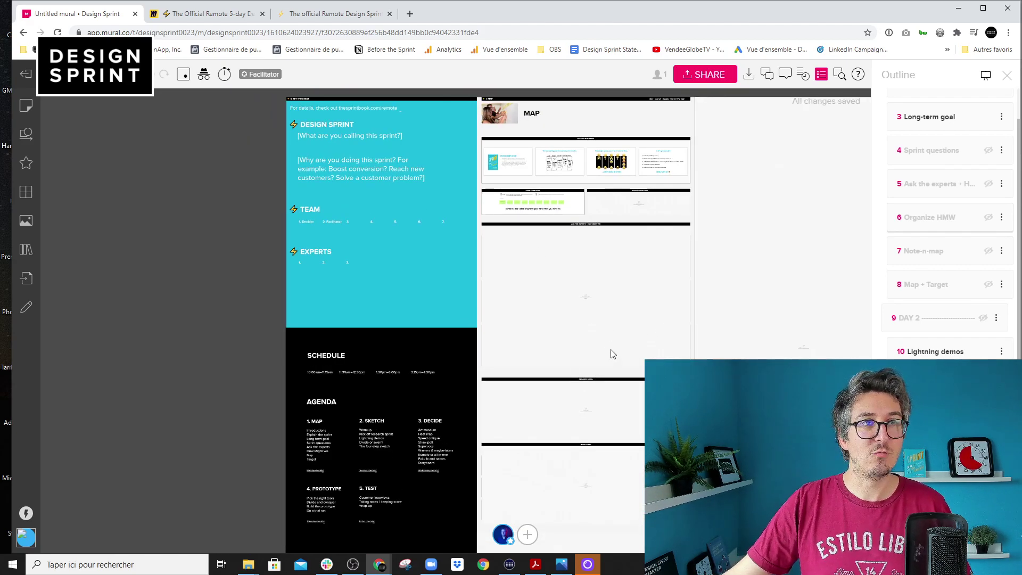
pyautogui.scroll(5, 509, 202)
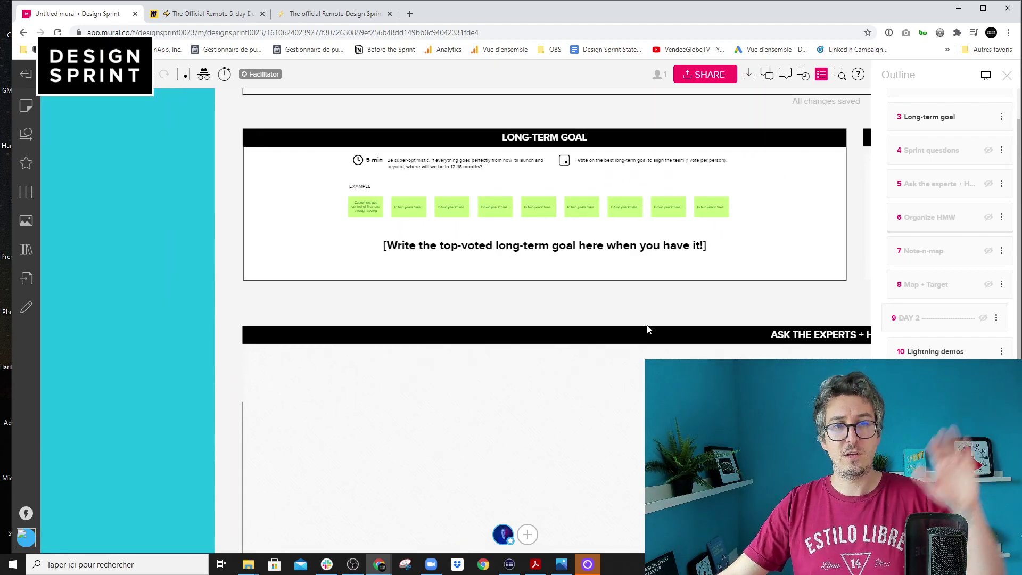
pyautogui.scroll(-2, 613, 431)
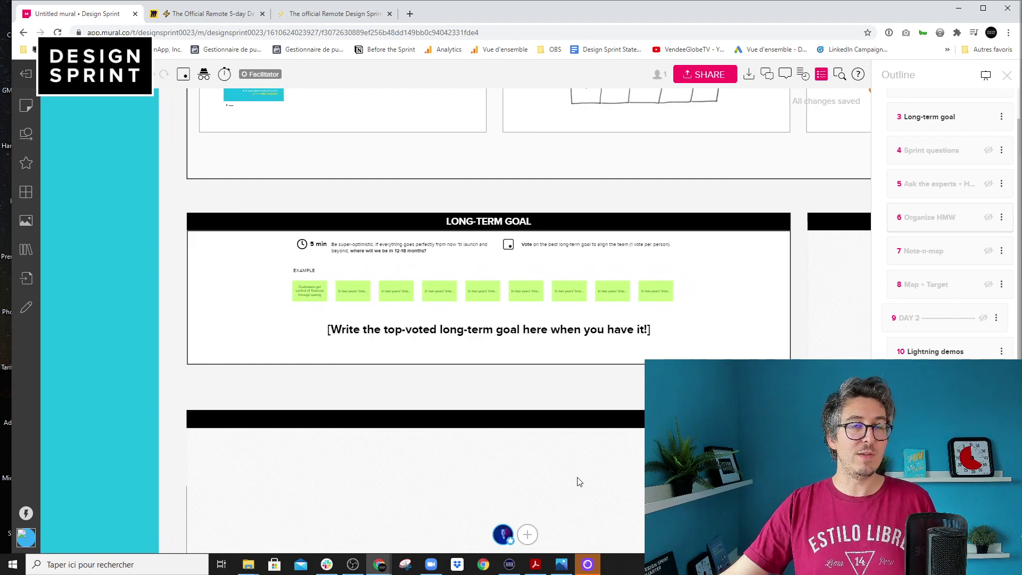
pyautogui.scroll(1, 921, 183)
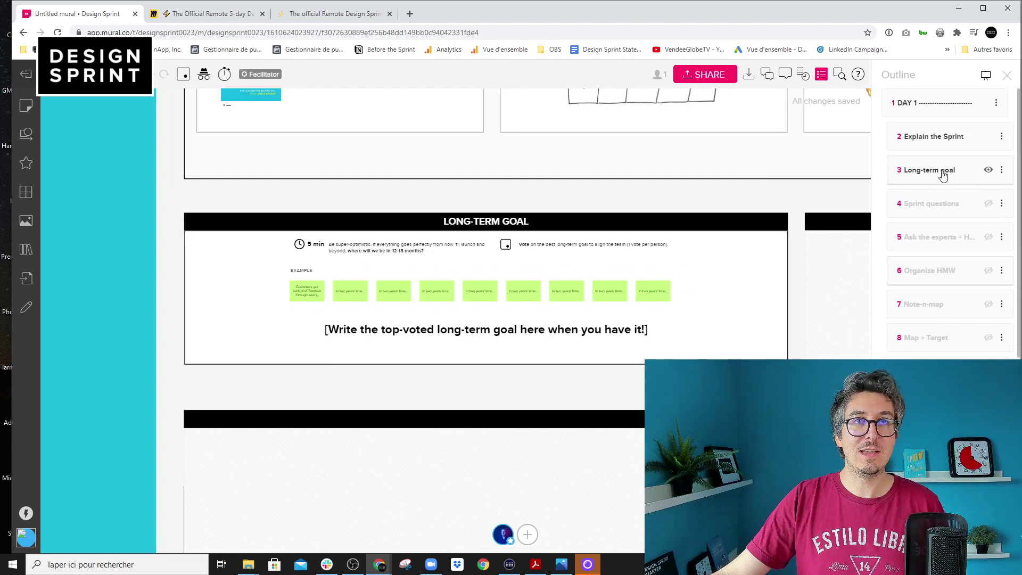
# Jump to Long-term goal, then Sprint questions, and make Sprint questions visible again.
pyautogui.click(943, 174)
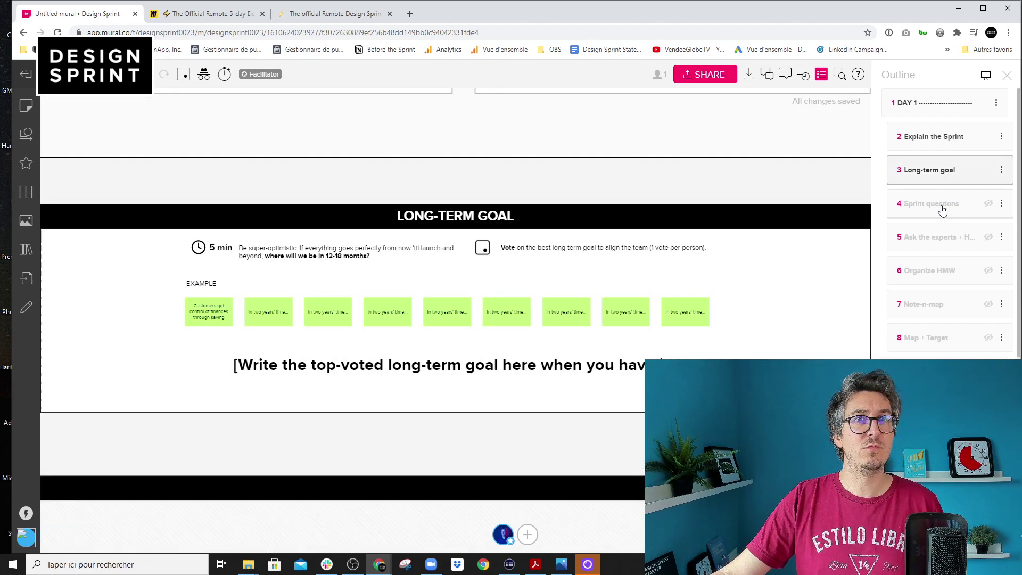
pyautogui.click(942, 210)
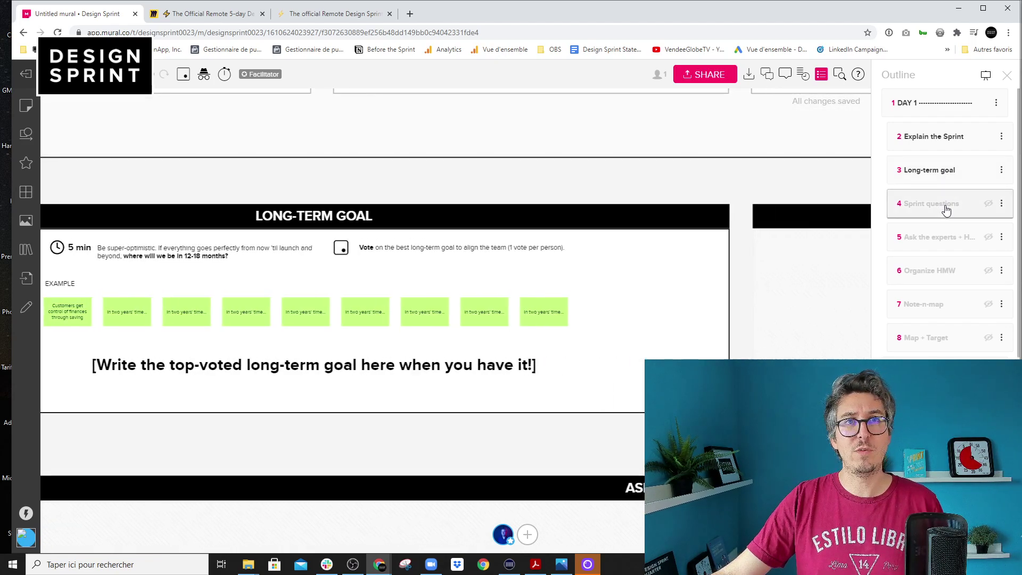
pyautogui.click(989, 206)
# Zoom out and shift the view so the Map and Sketch day boards both show.
pyautogui.scroll(-2, 697, 209)
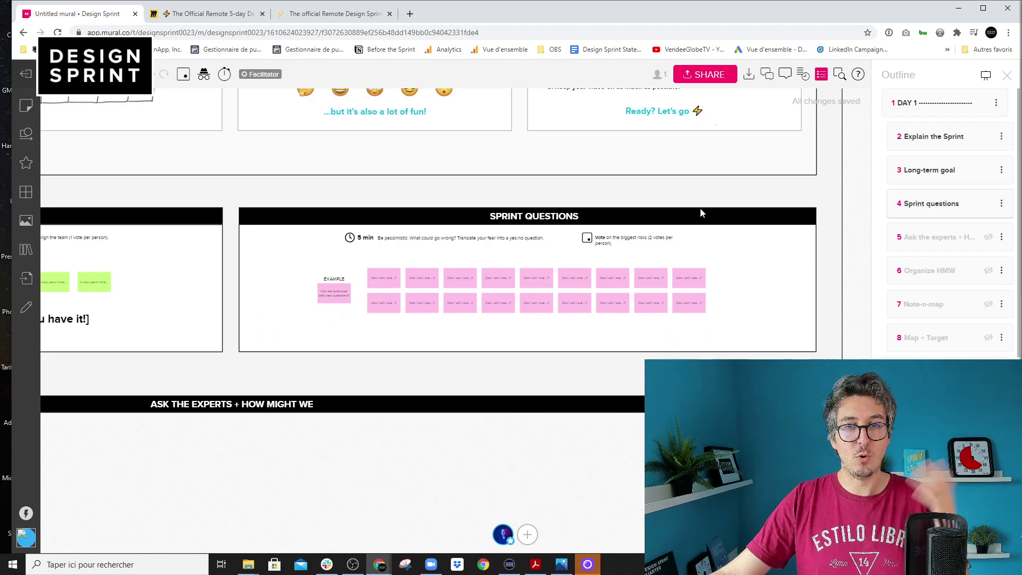
pyautogui.scroll(-2, 703, 212)
pyautogui.scroll(-6, 706, 215)
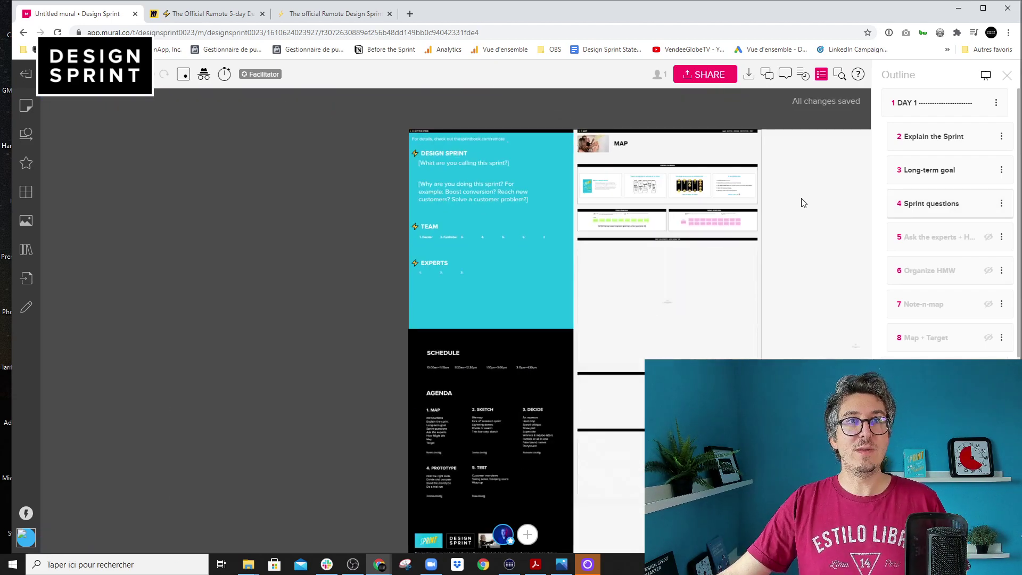
pyautogui.scroll(-2, 555, 175)
pyautogui.scroll(-1, 532, 191)
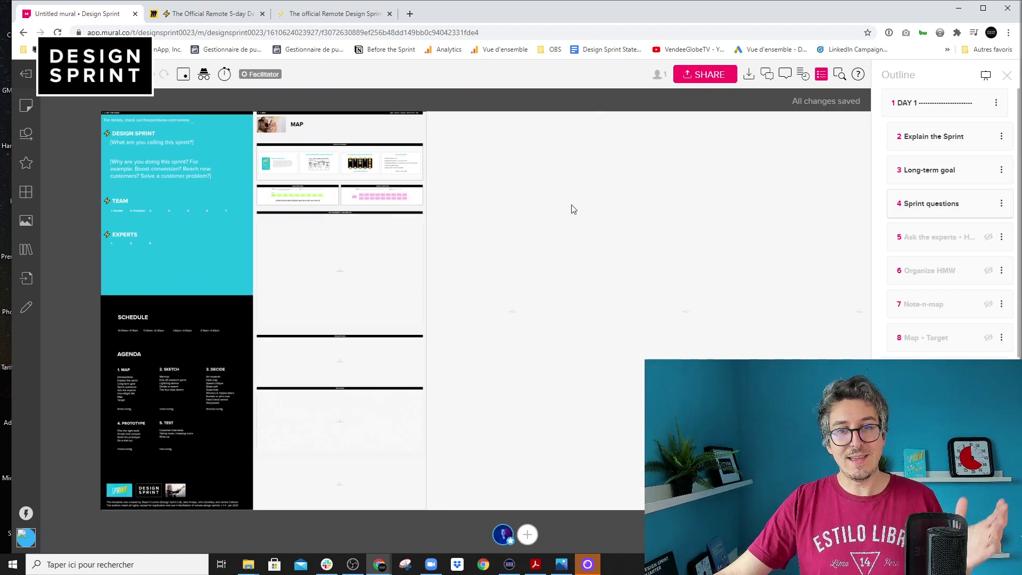
pyautogui.moveTo(639, 193); pyautogui.dragTo(623, 211)
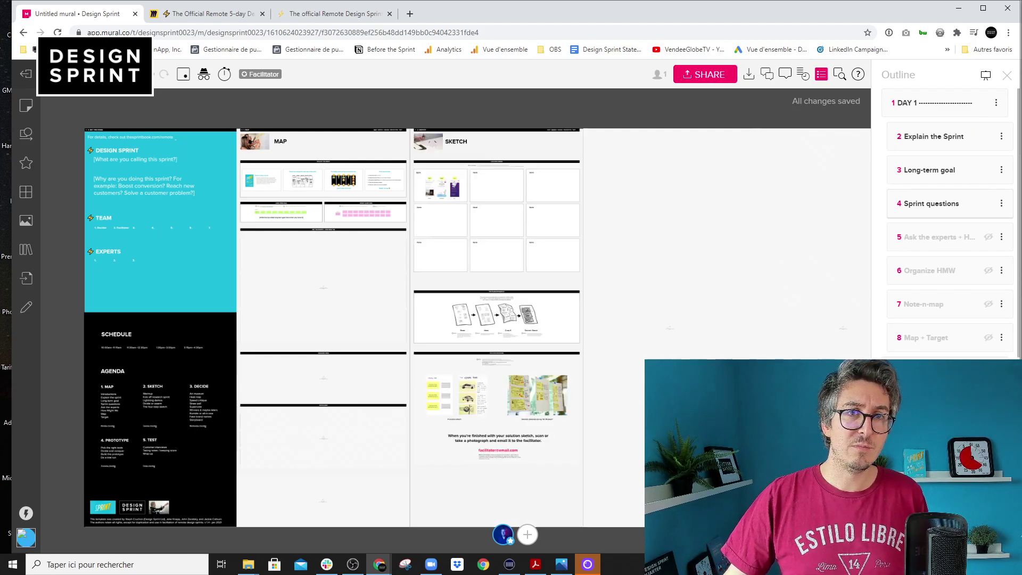
# Zoom out the Mural canvas until the MAP, SKETCH and DECIDE columns are all visible.
pyautogui.scroll(-1, 948, 239)
pyautogui.scroll(-5, 948, 224)
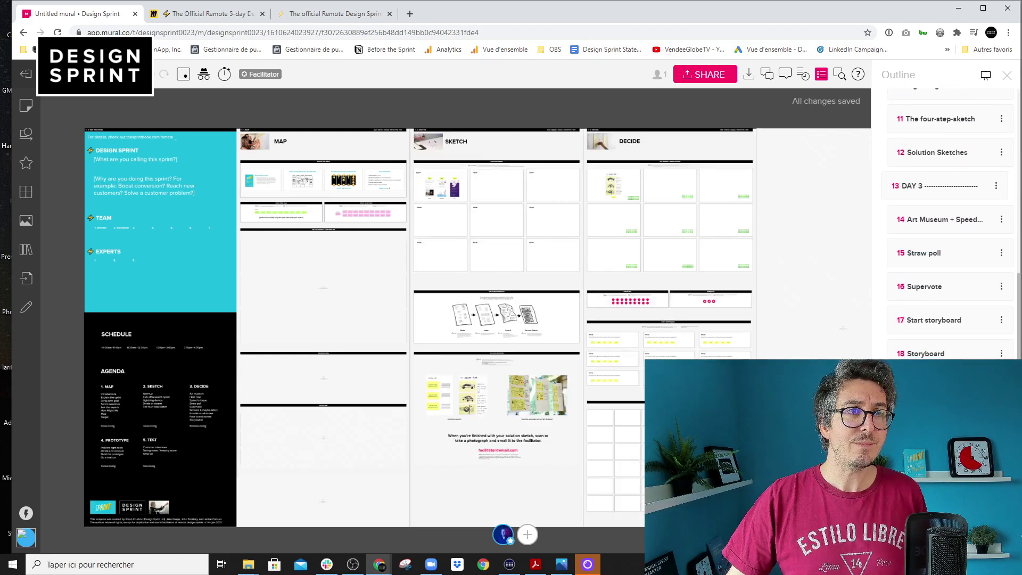
pyautogui.scroll(1, 727, 336)
pyautogui.scroll(3, 795, 298)
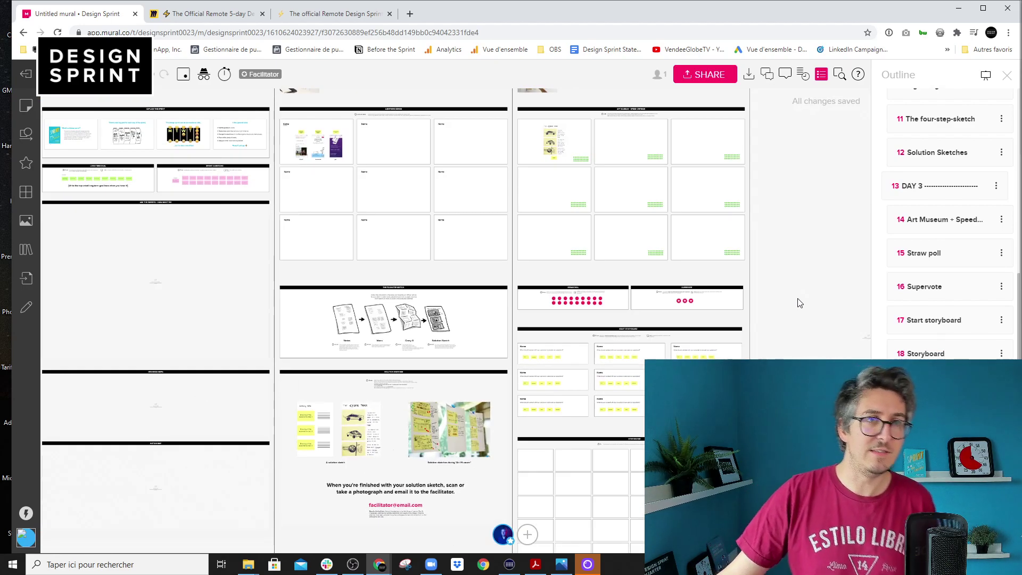
pyautogui.scroll(5, 780, 324)
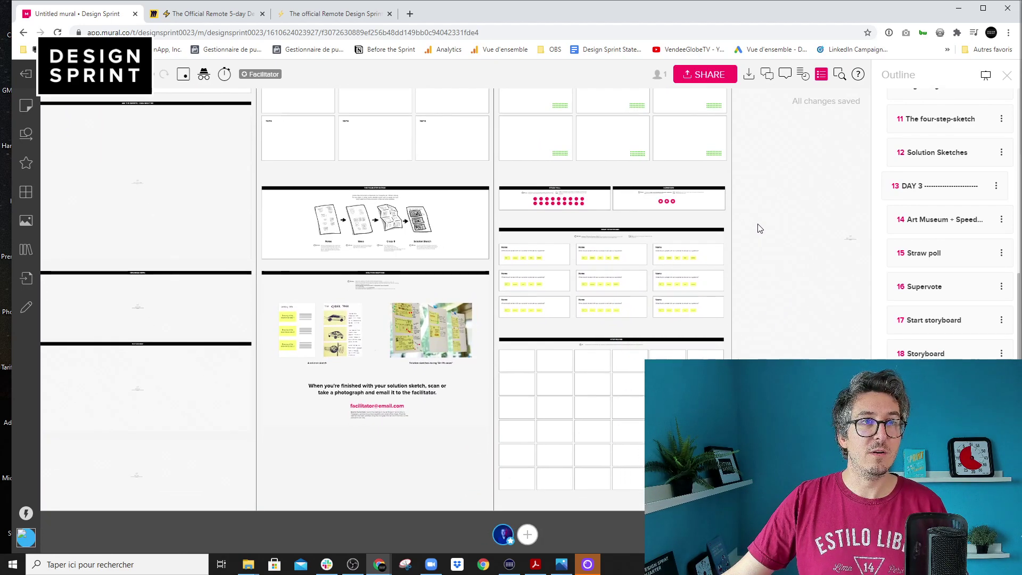
pyautogui.scroll(5, 703, 325)
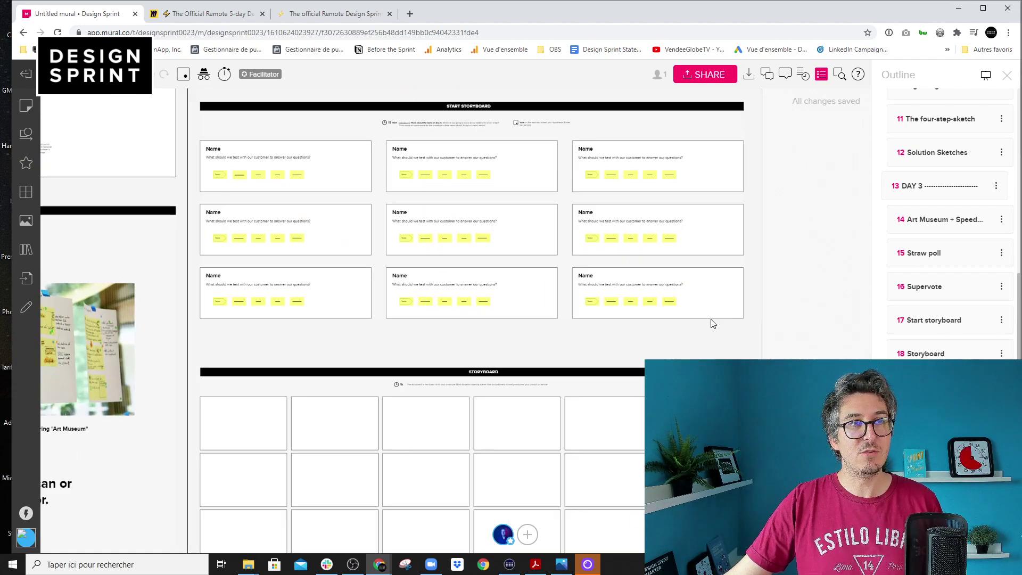
pyautogui.scroll(4, 726, 320)
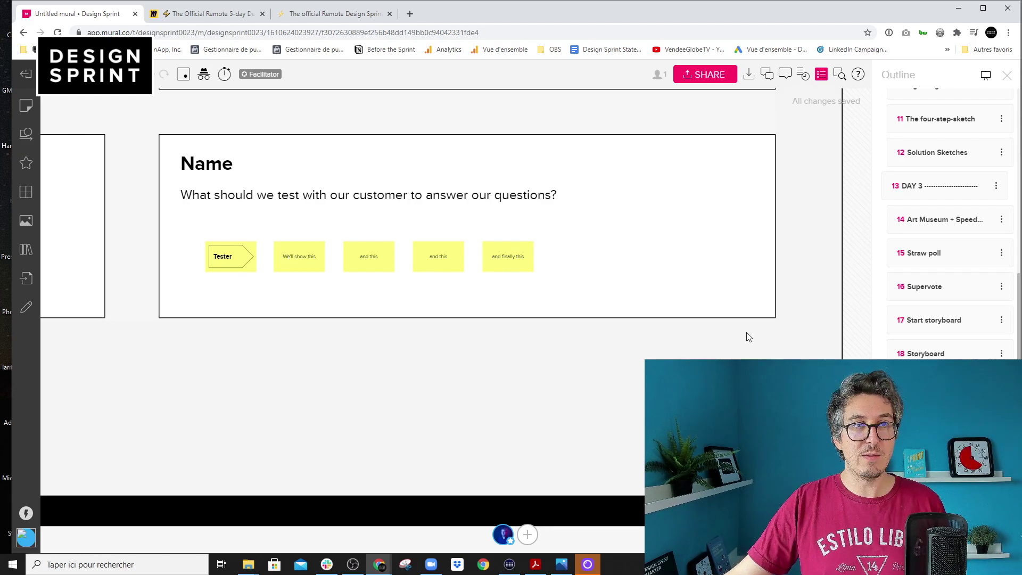
pyautogui.scroll(5, 745, 331)
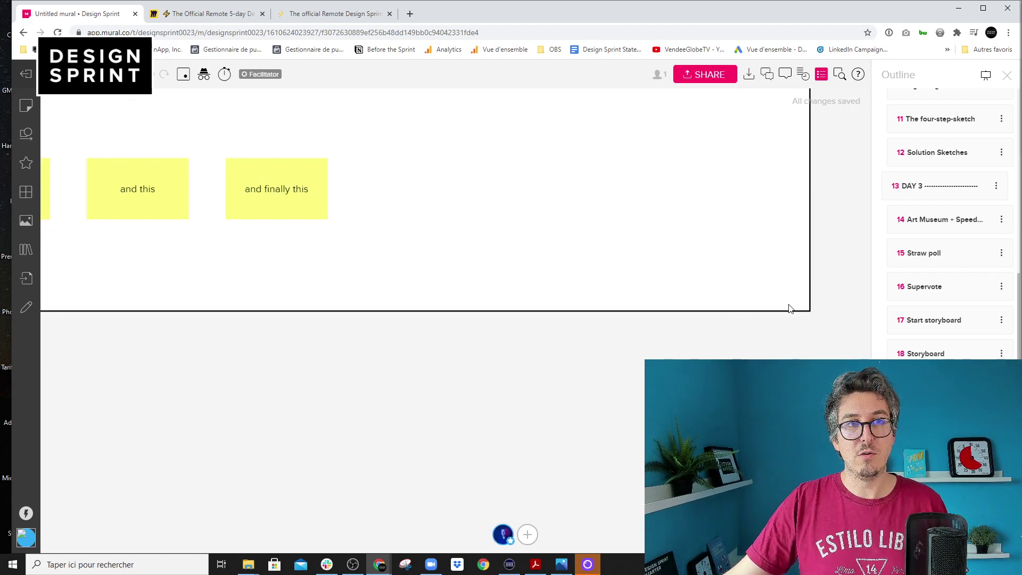
pyautogui.scroll(-8, 789, 308)
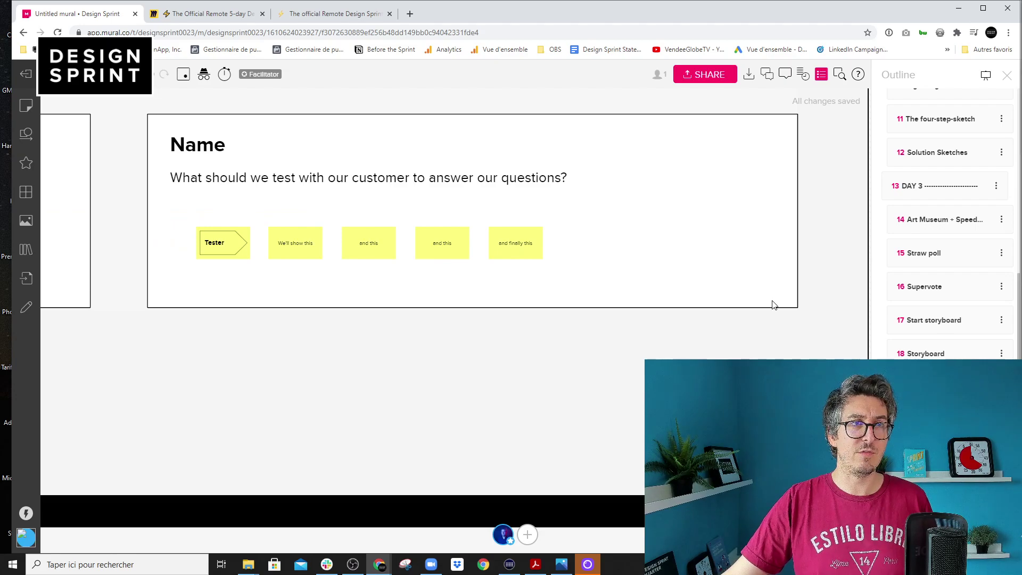
pyautogui.scroll(-5, 768, 315)
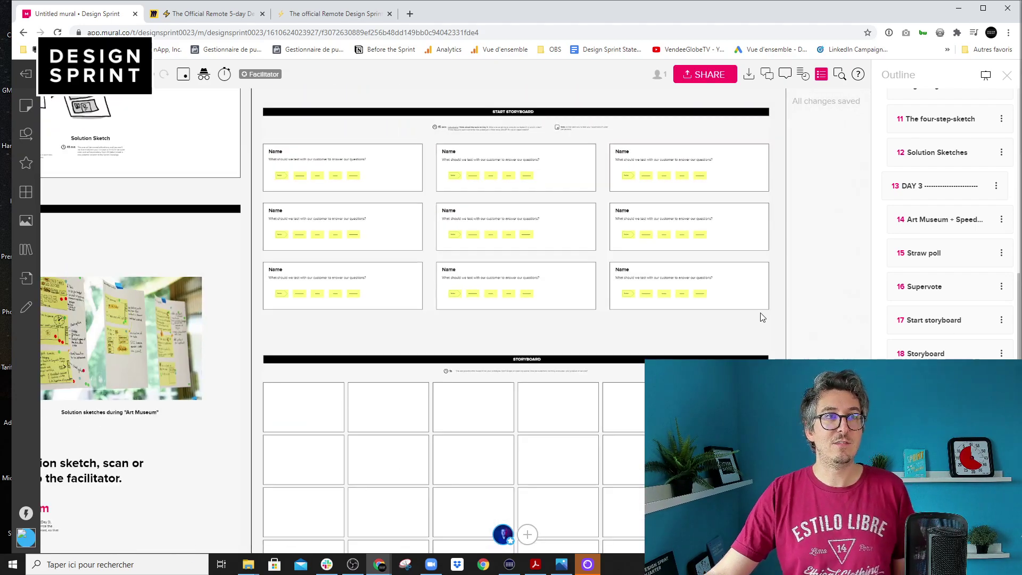
pyautogui.scroll(-4, 787, 309)
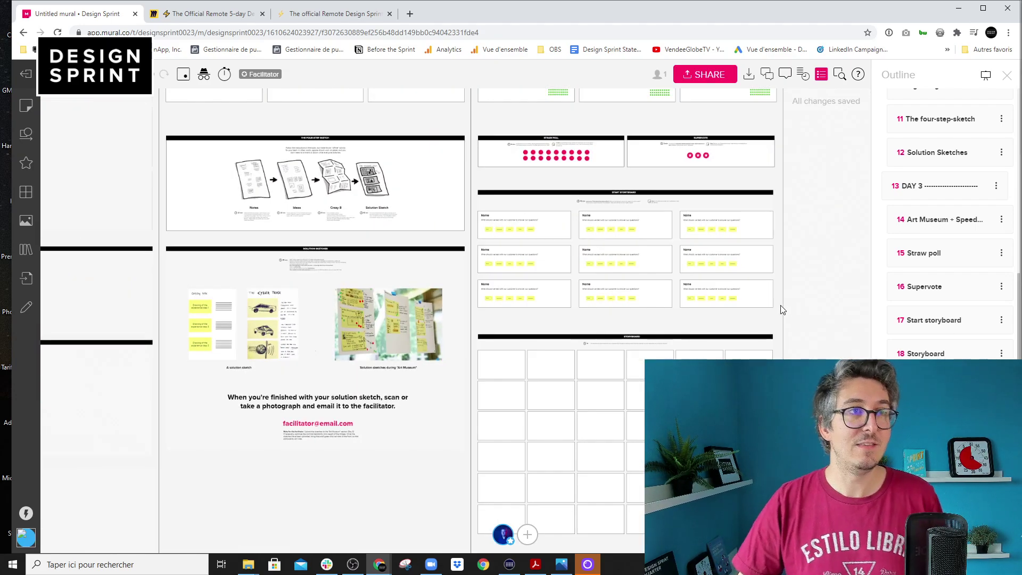
pyautogui.scroll(-5, 826, 290)
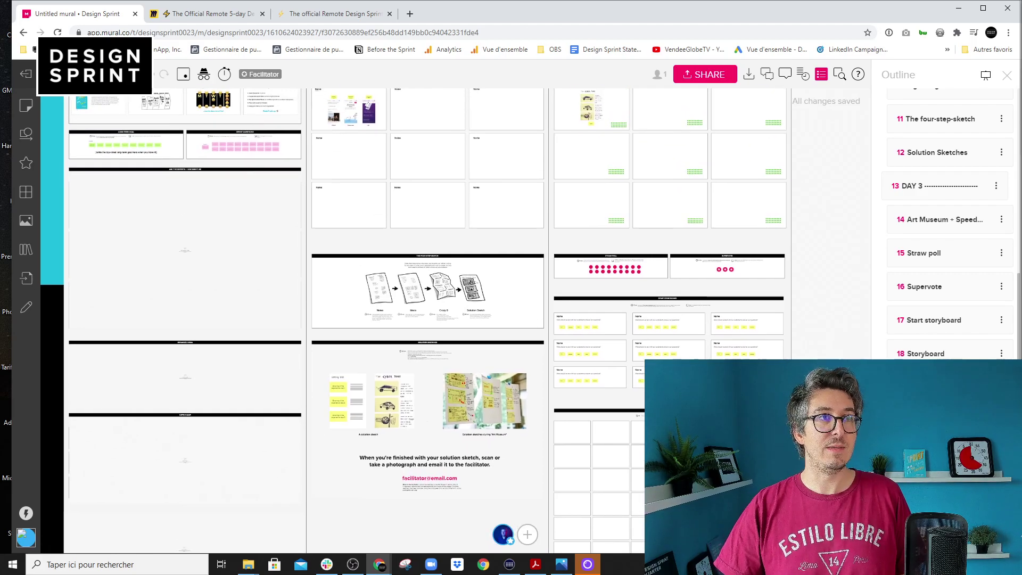
pyautogui.scroll(2, 828, 281)
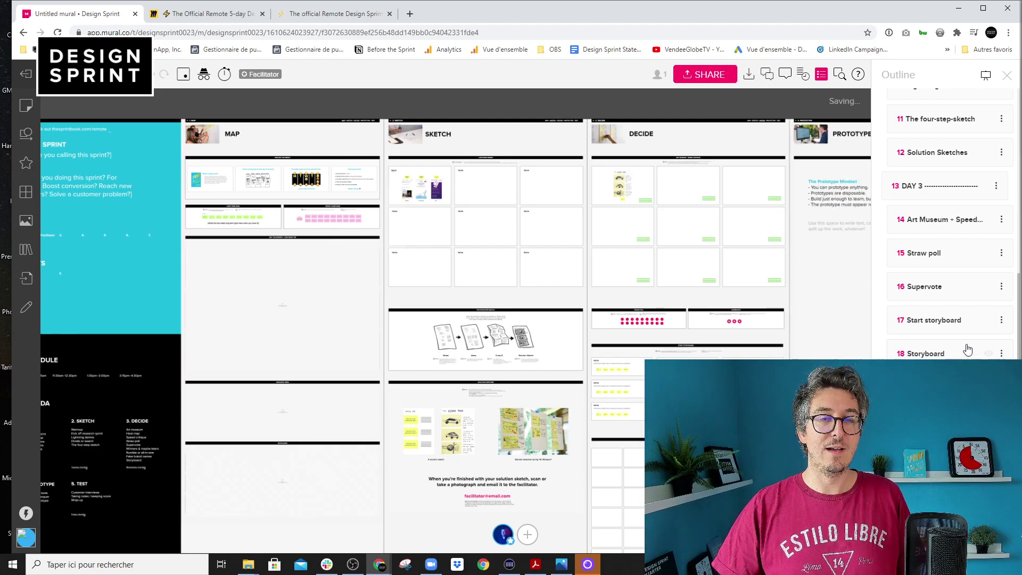
# Unhide outline item 5, Ask the experts, and zoom out to see its cards on the Map board.
pyautogui.scroll(4, 970, 348)
pyautogui.scroll(3, 983, 262)
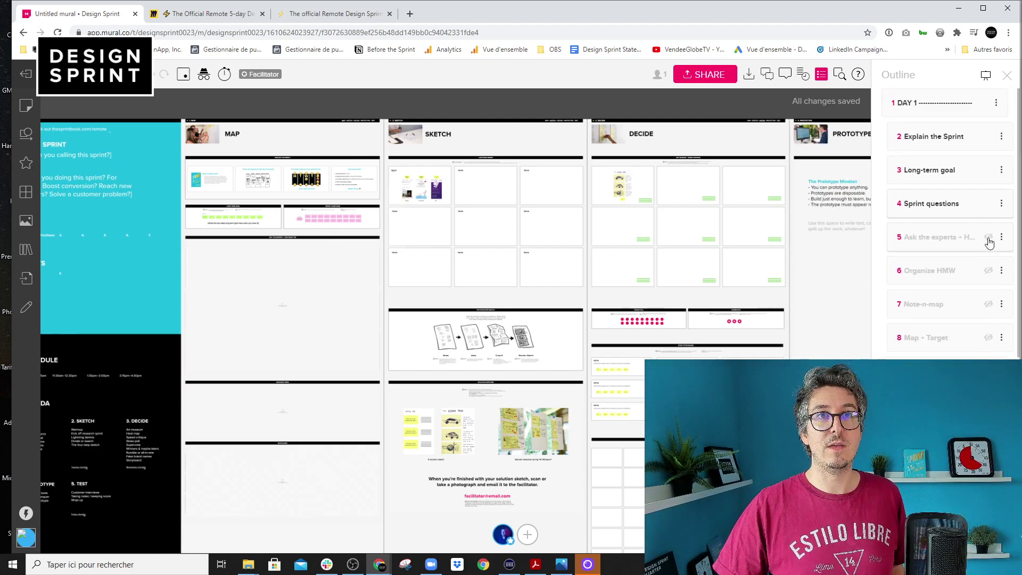
pyautogui.click(988, 237)
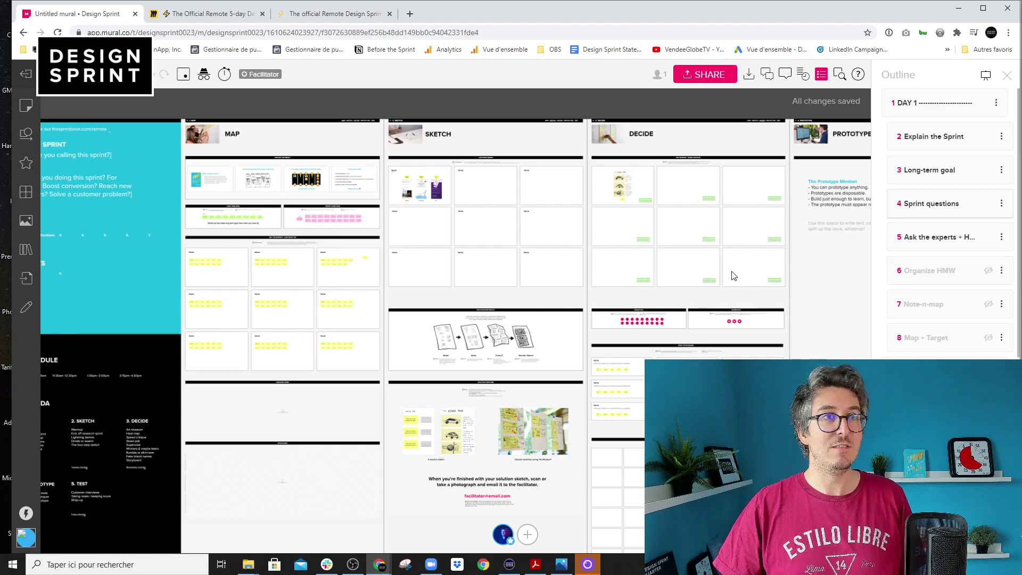
pyautogui.scroll(-2, 735, 269)
pyautogui.scroll(1, 674, 122)
pyautogui.moveTo(670, 119); pyautogui.dragTo(661, 112)
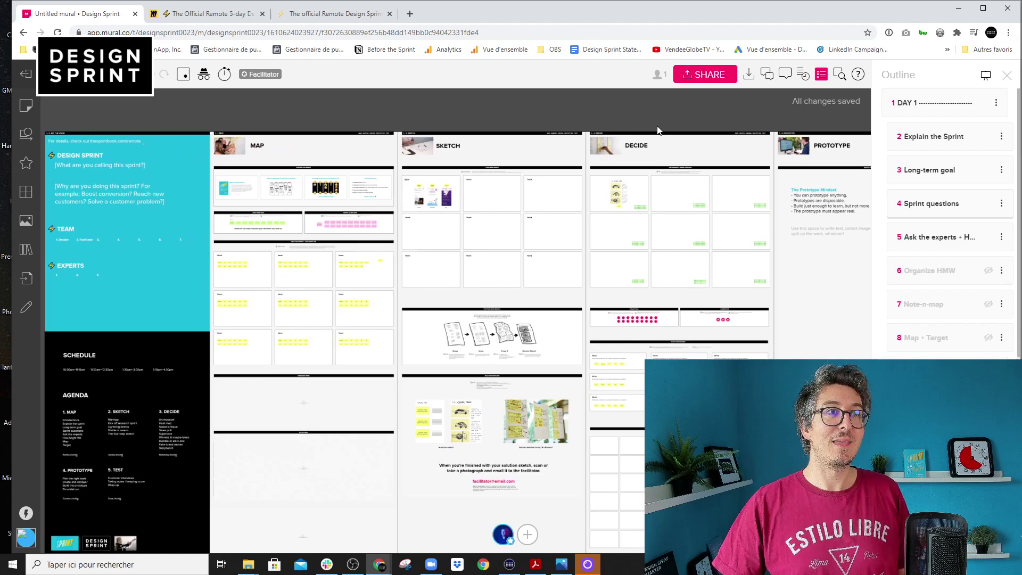
pyautogui.scroll(-1, 661, 127)
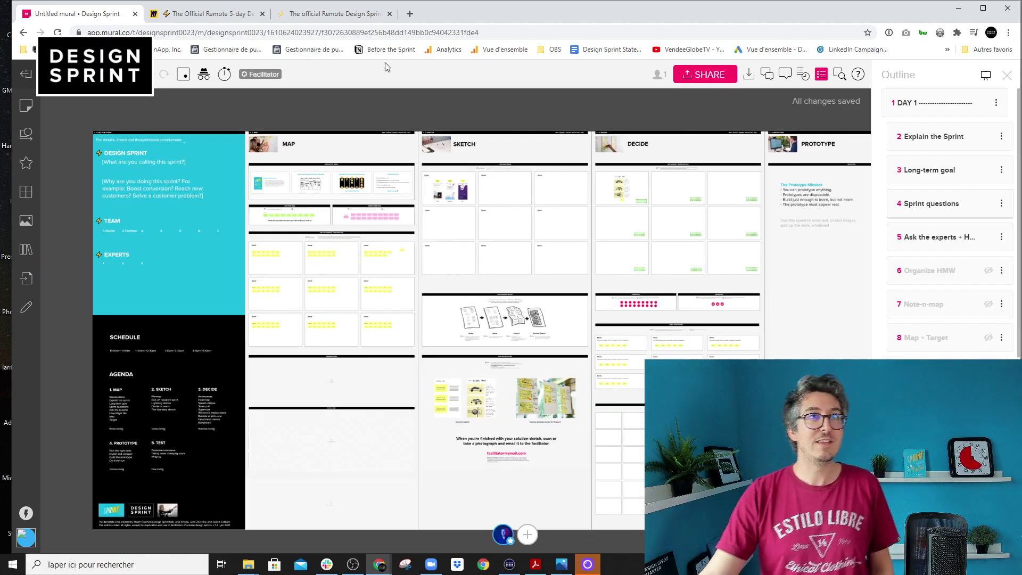
# Switch to the Miro design sprint board and bring its template credits and version into view.
pyautogui.click(225, 16)
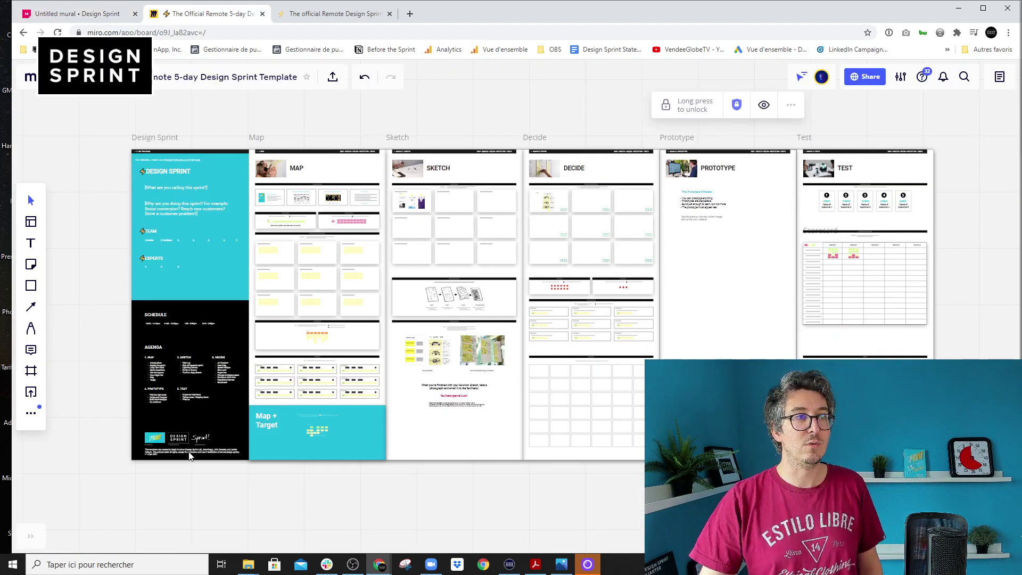
pyautogui.scroll(6, 210, 464)
pyautogui.moveTo(269, 485); pyautogui.dragTo(525, 461)
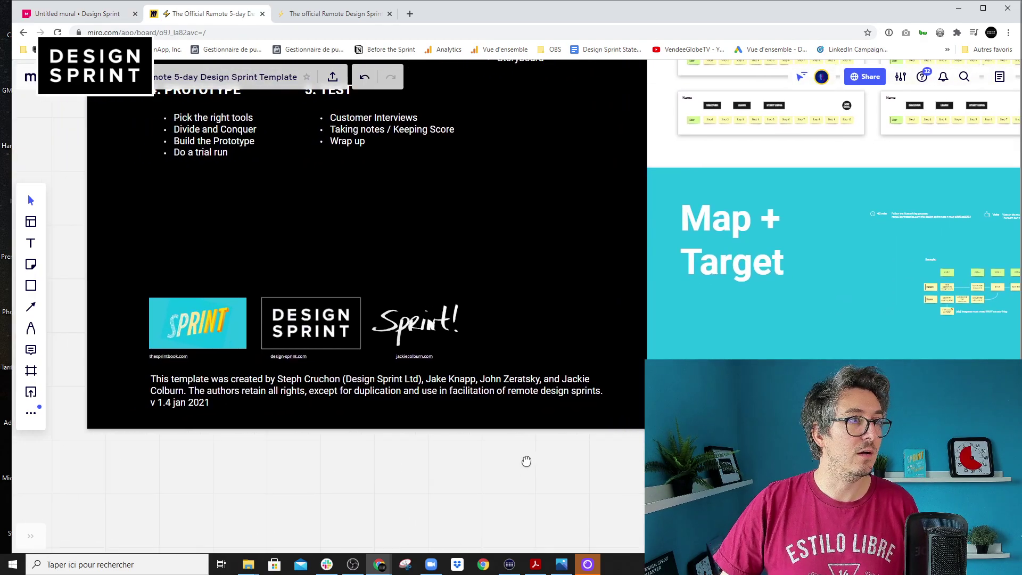
pyautogui.scroll(5, 194, 417)
pyautogui.scroll(-10, 200, 407)
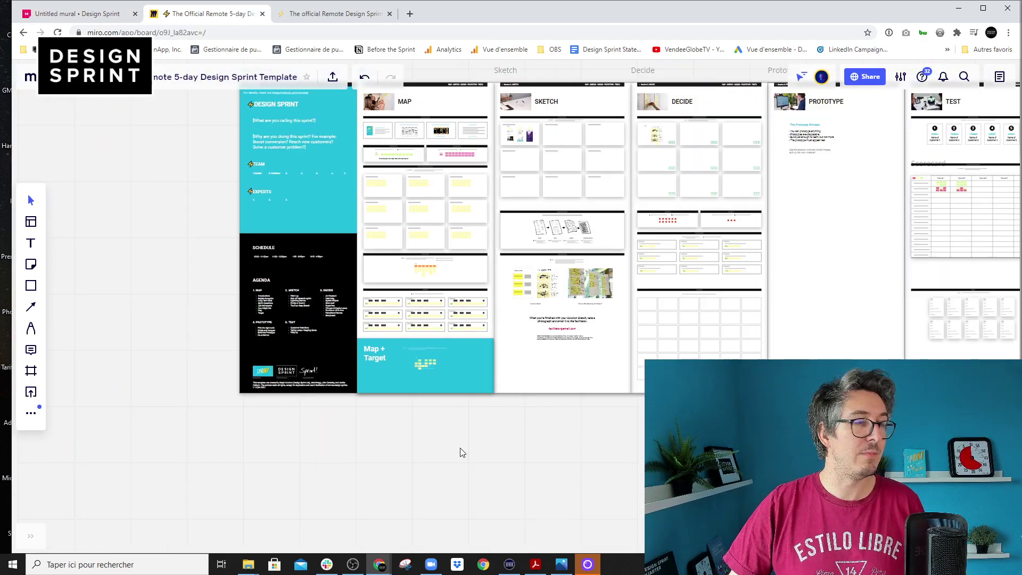
# Center the day frames and zoom into the Name cards in the Decide frame.
pyautogui.moveTo(462, 453); pyautogui.dragTo(377, 534)
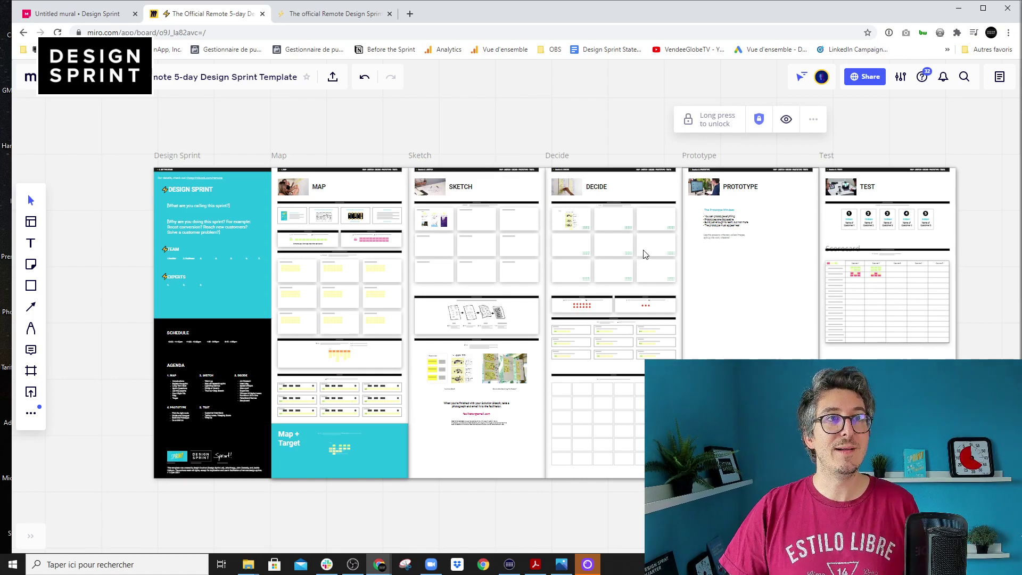
pyautogui.scroll(5, 639, 250)
pyautogui.scroll(2, 519, 170)
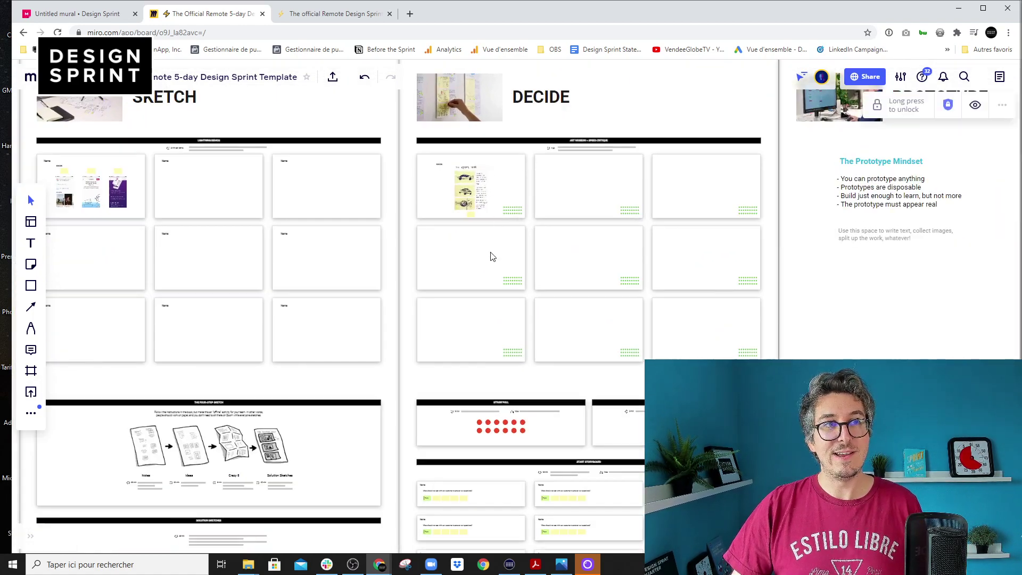
pyautogui.scroll(3, 703, 311)
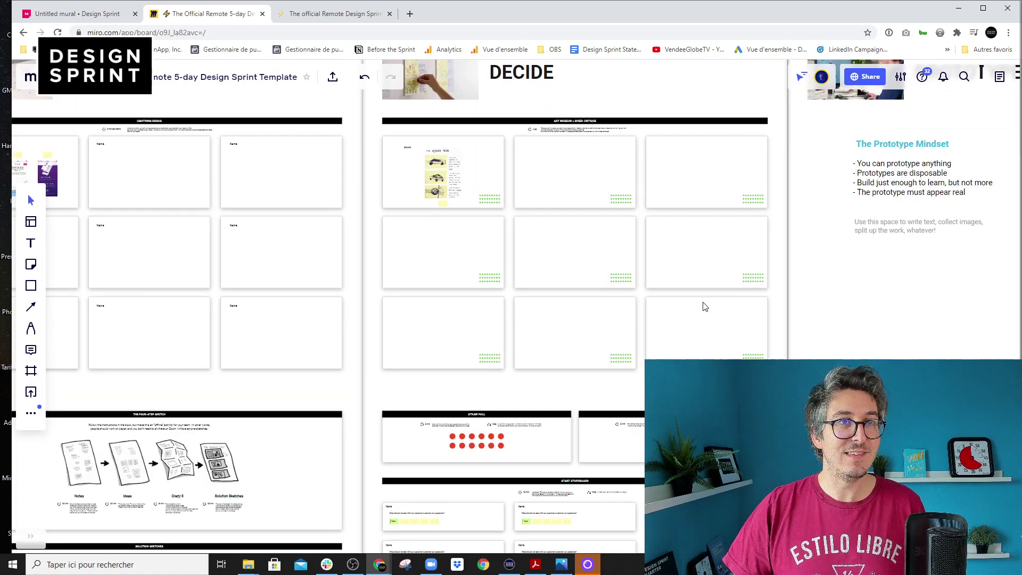
pyautogui.scroll(3, 627, 309)
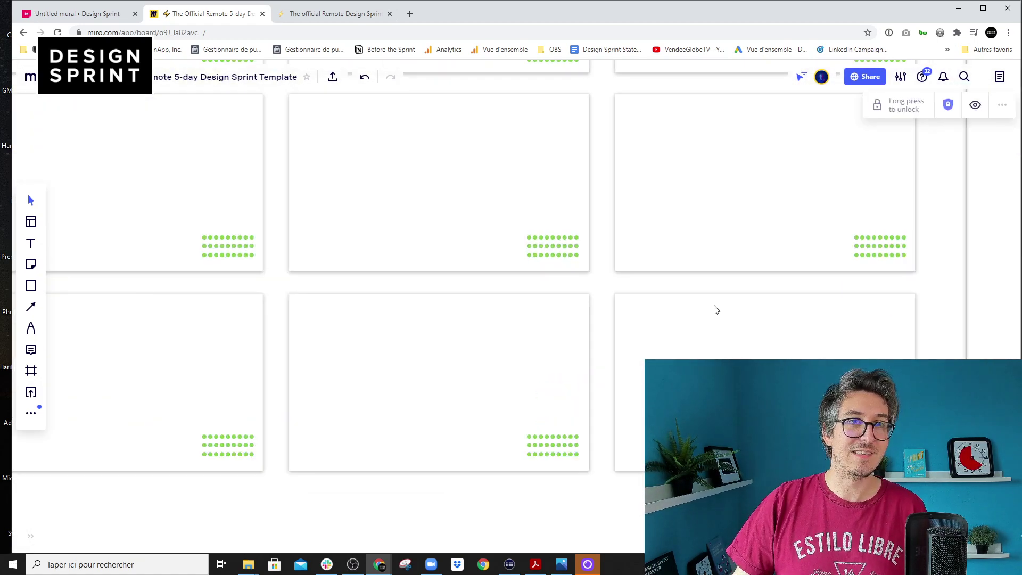
pyautogui.scroll(3, 798, 294)
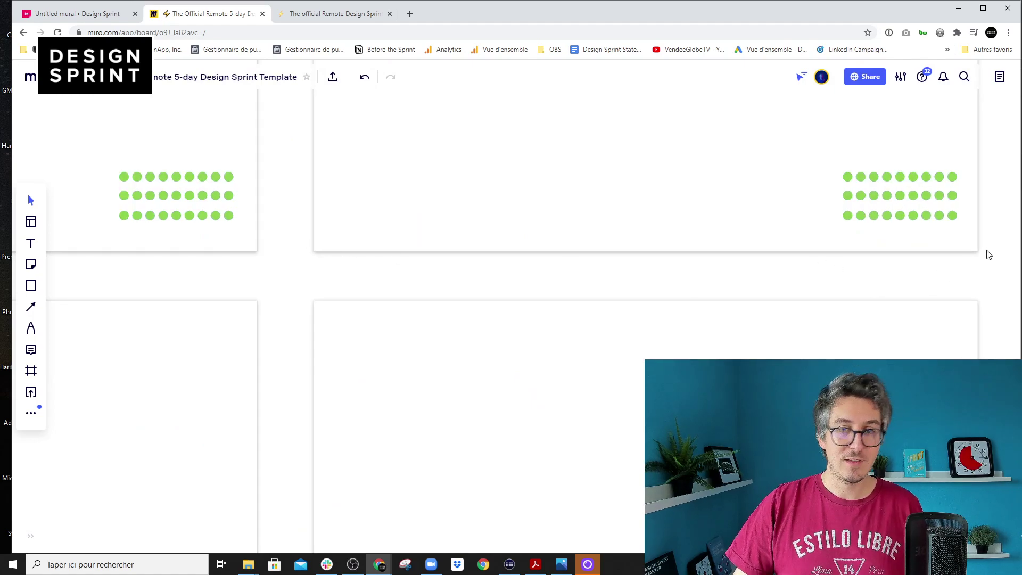
pyautogui.scroll(-5, 989, 253)
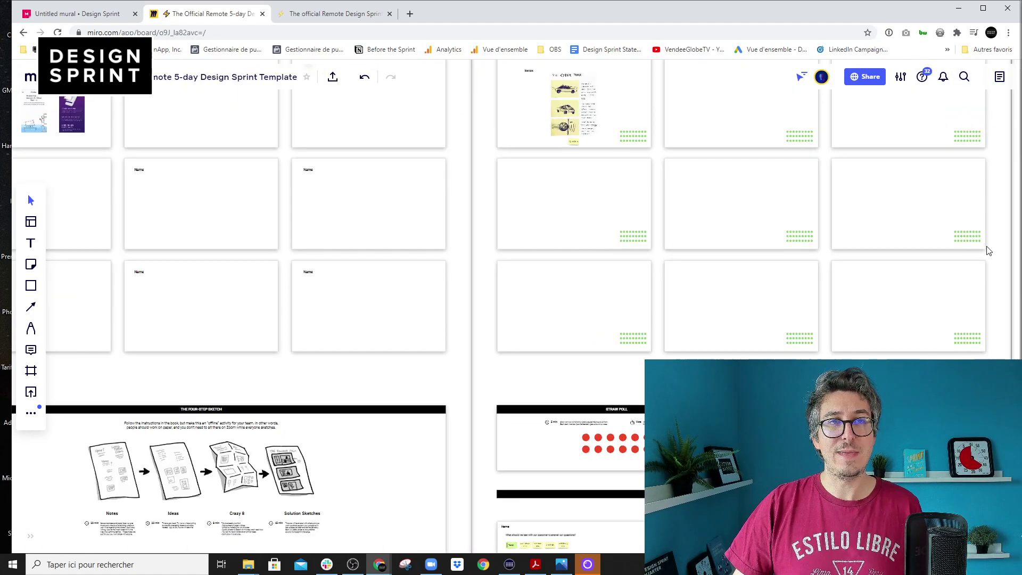
# Pan over to the Prototype and Test frames and zoom to show all six frames, Design Sprint through Test.
pyautogui.scroll(-10, 989, 252)
pyautogui.click(876, 170)
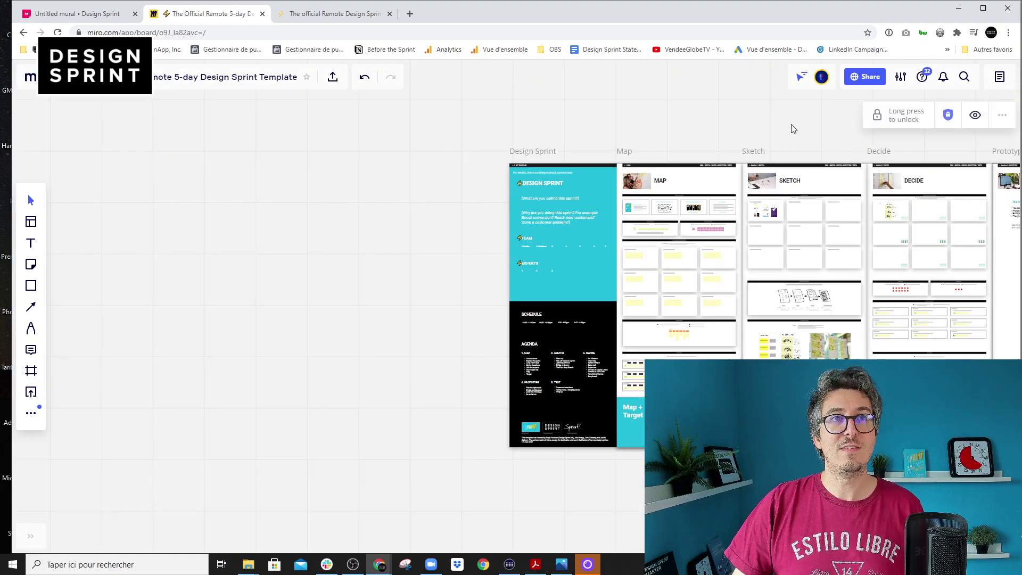
pyautogui.moveTo(793, 128); pyautogui.dragTo(639, 115)
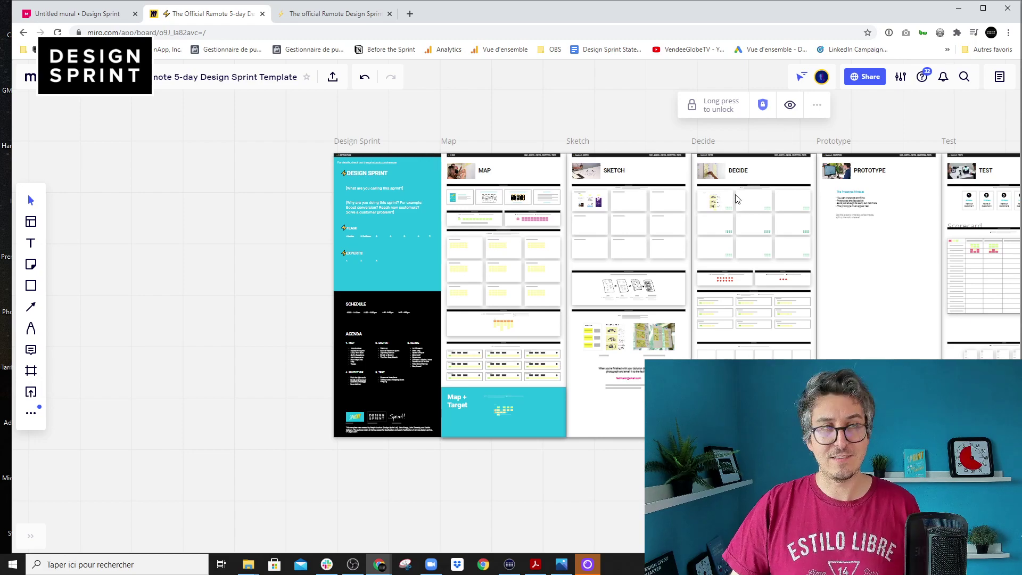
pyautogui.click(672, 139)
pyautogui.scroll(2, 681, 144)
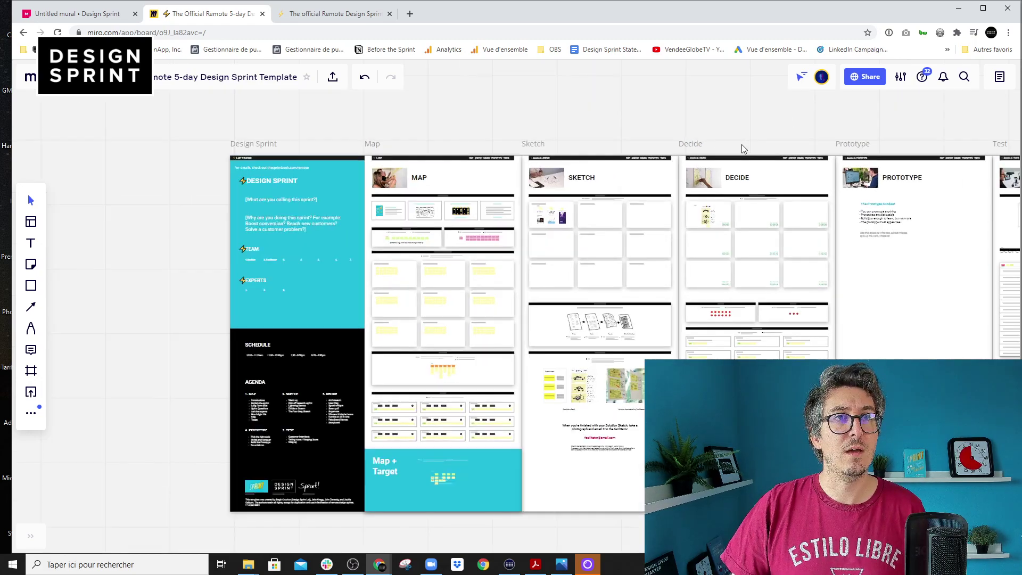
pyautogui.hscroll(3, 538, 114)
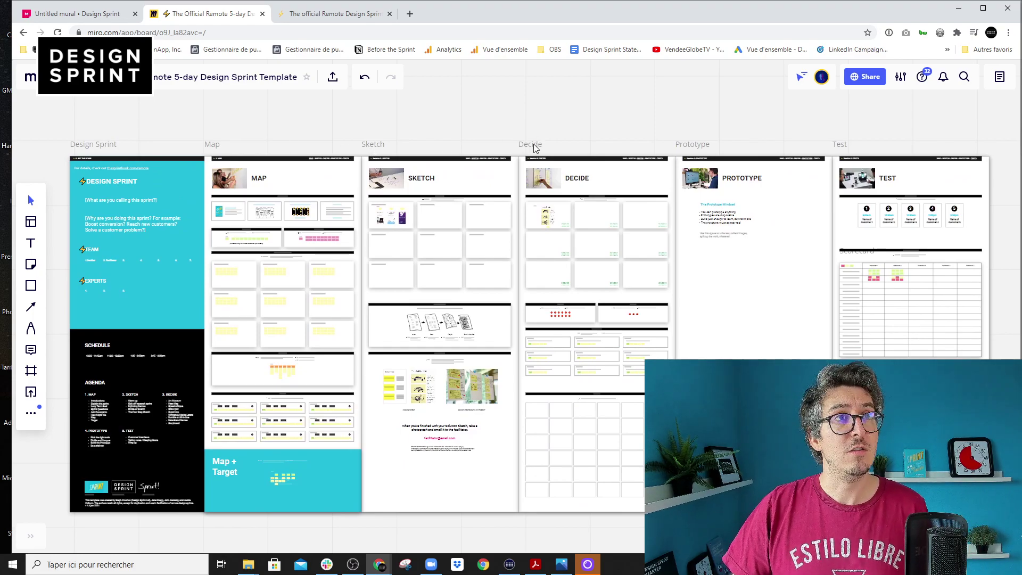
# Hide the locked Decide frame with its eye toggle.
pyautogui.click(538, 149)
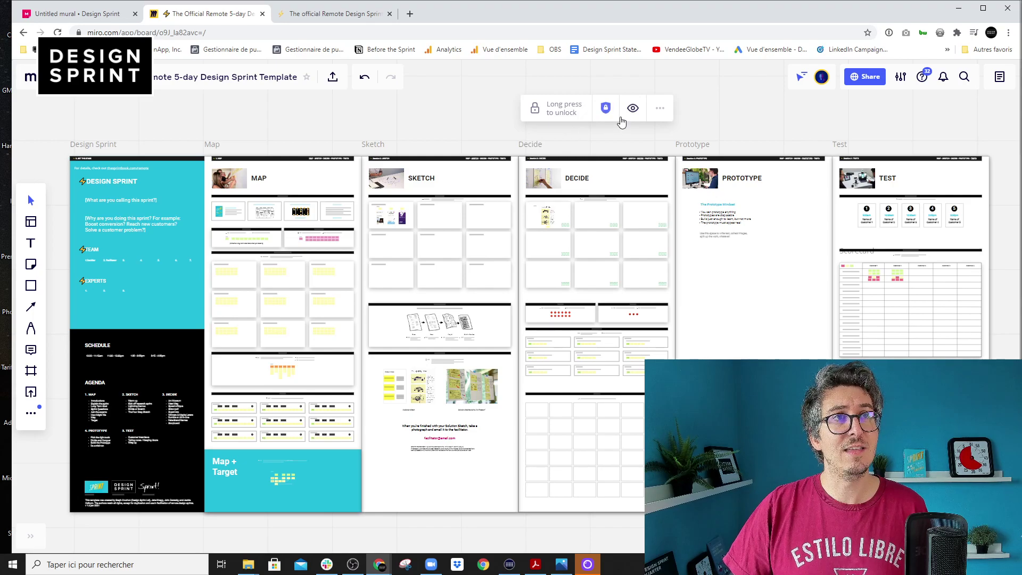
pyautogui.click(634, 109)
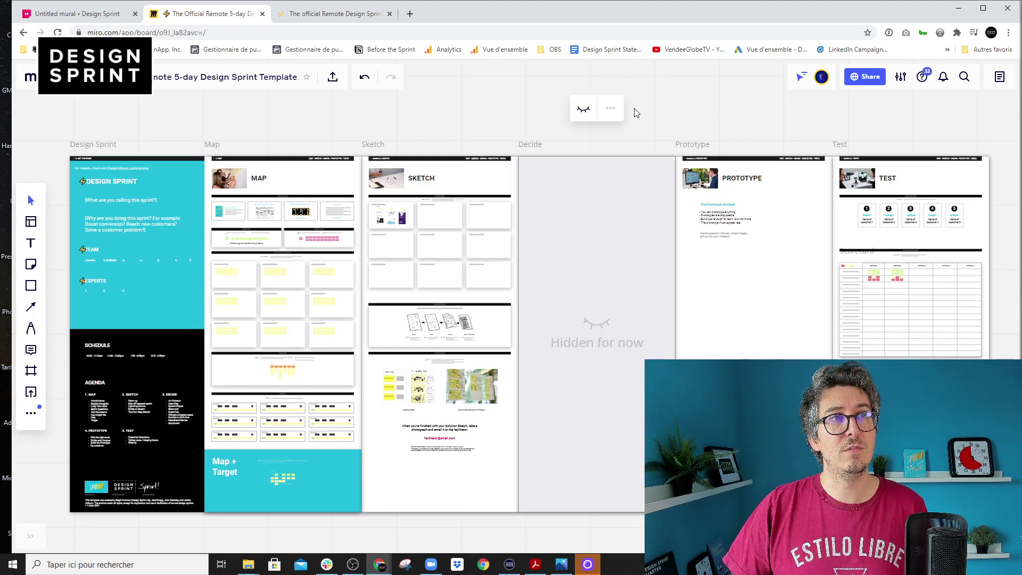
pyautogui.click(581, 113)
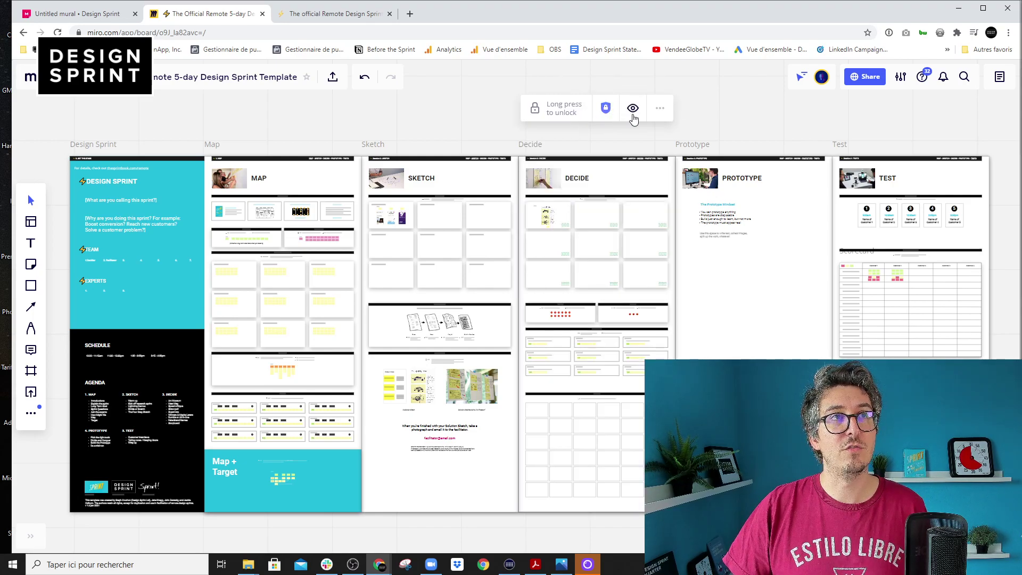
pyautogui.click(633, 109)
# Hide the Prototype and Test day frames.
pyautogui.click(693, 148)
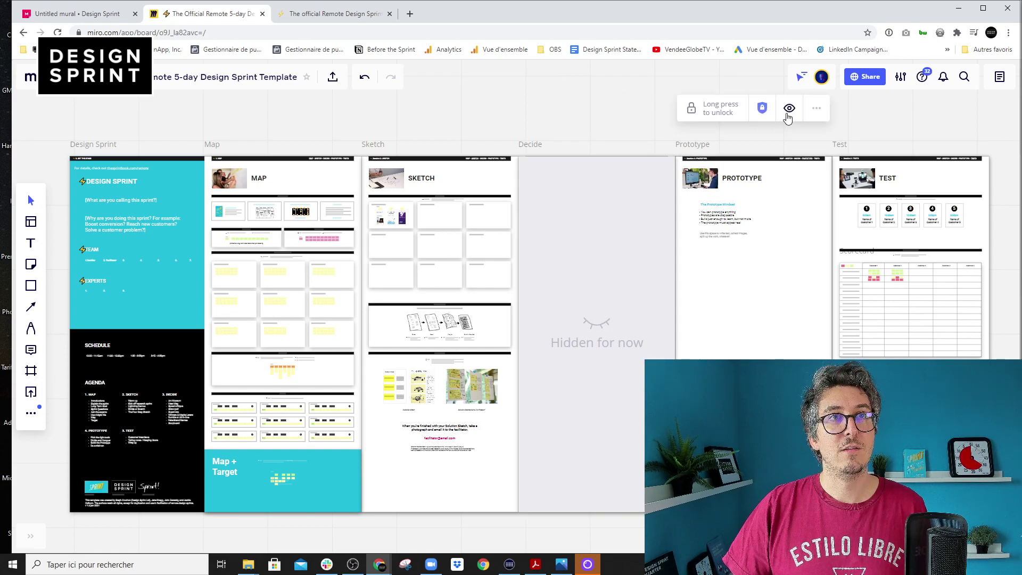
pyautogui.click(790, 108)
pyautogui.click(841, 151)
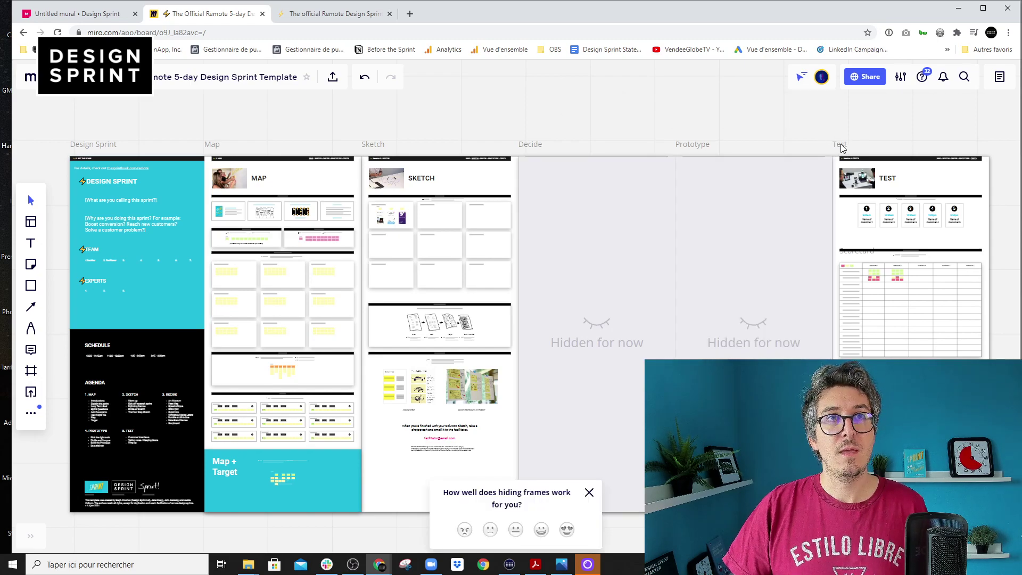
pyautogui.click(841, 149)
pyautogui.click(943, 109)
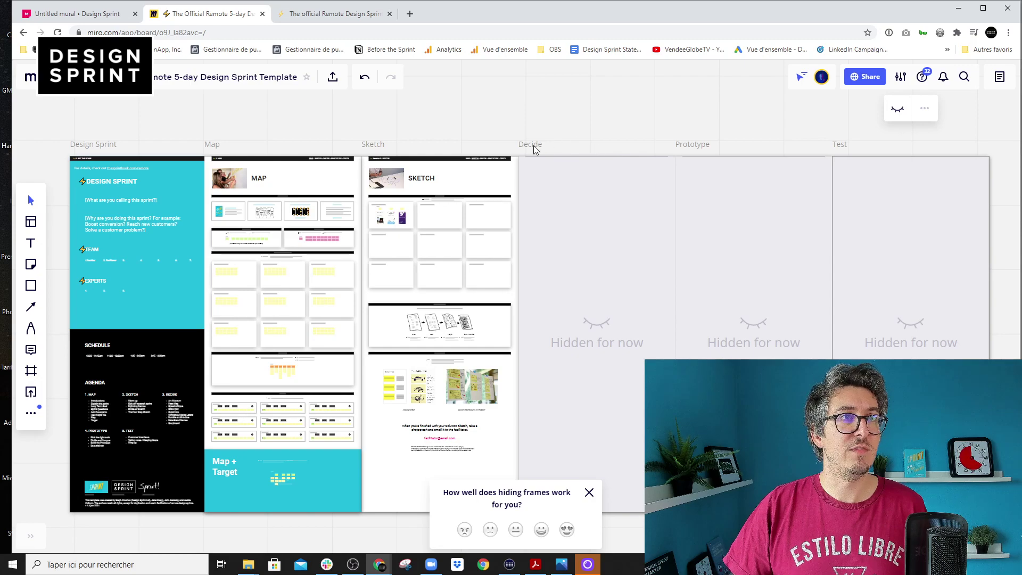
pyautogui.click(379, 153)
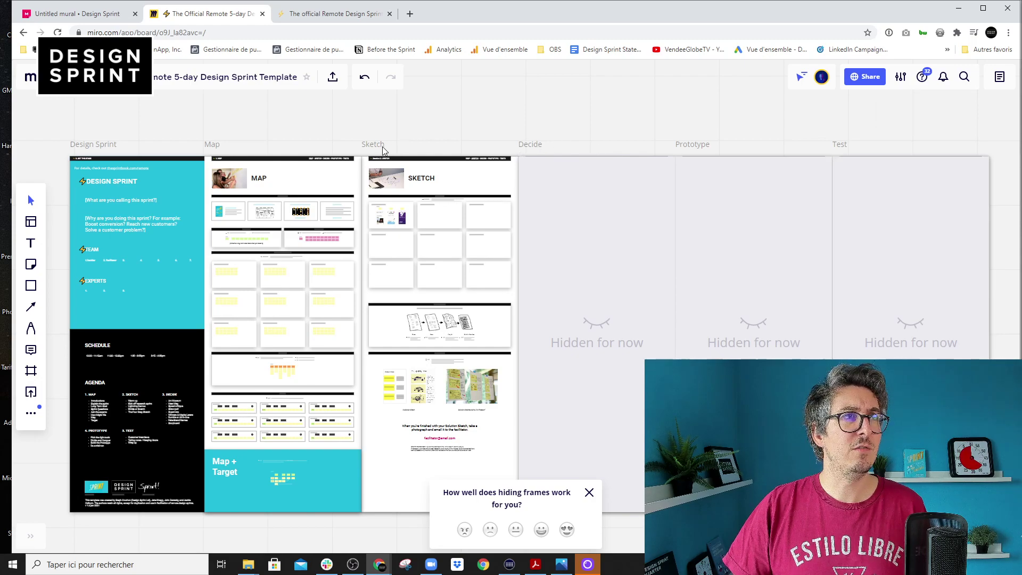
# Hide the Sketch day frame, leaving only the Design Sprint and Map frames visible.
pyautogui.click(383, 150)
pyautogui.click(473, 109)
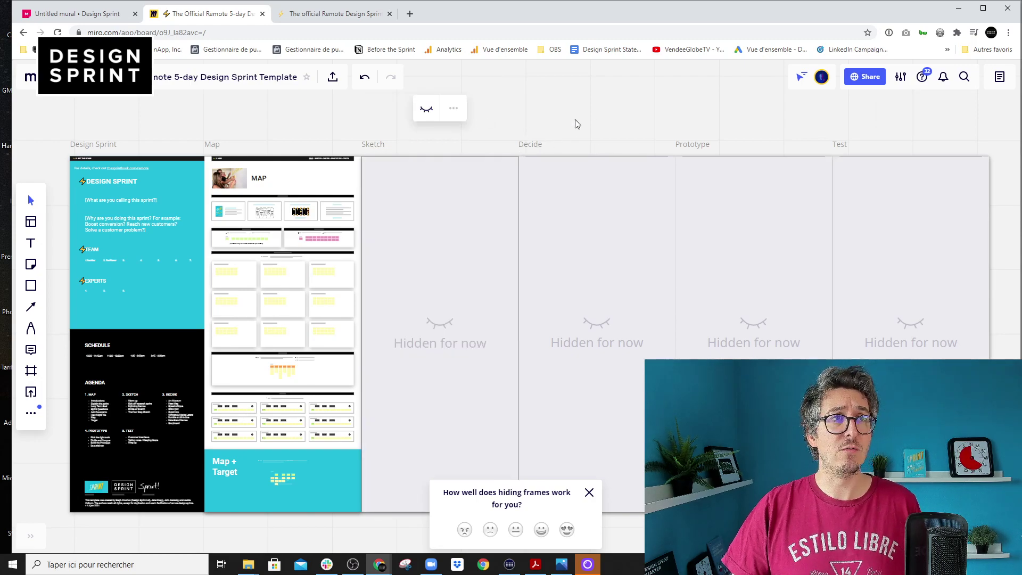
pyautogui.hscroll(-2, 648, 89)
pyautogui.scroll(-1, 648, 89)
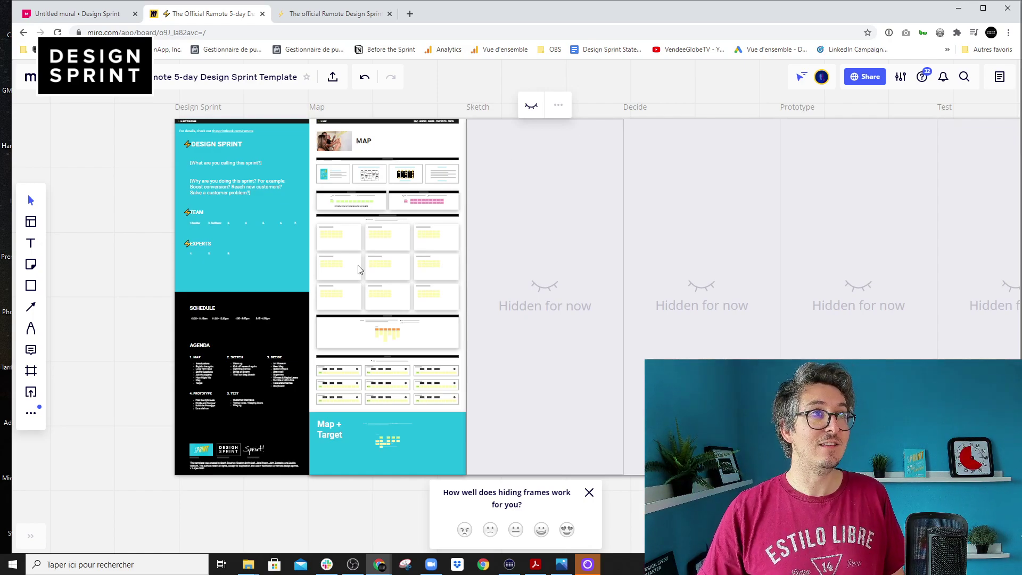
# Drag four HMW sticky notes out of the Name card's grid to scattered spots on its right.
pyautogui.scroll(3, 381, 268)
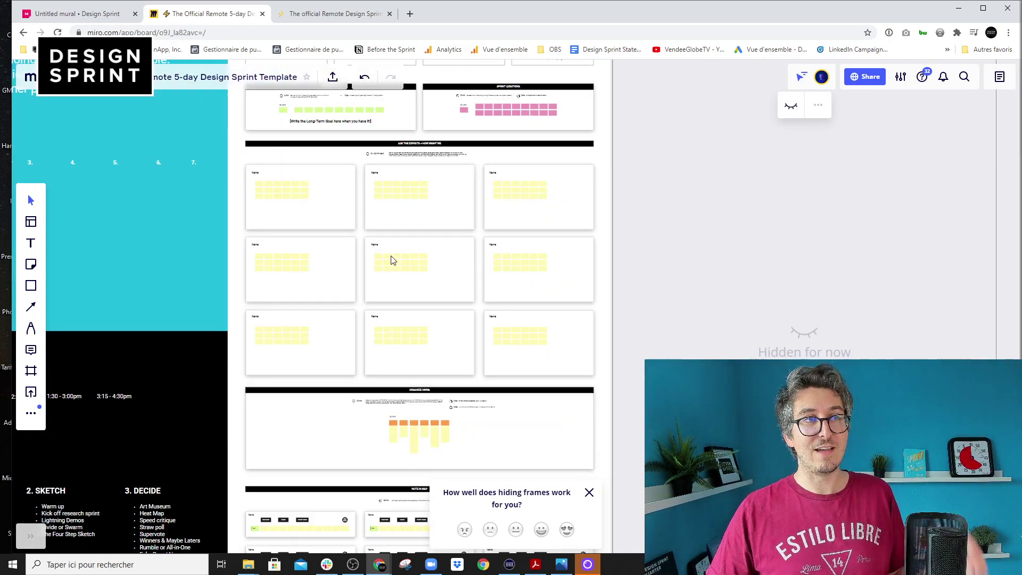
pyautogui.scroll(5, 390, 260)
pyautogui.scroll(5, 427, 245)
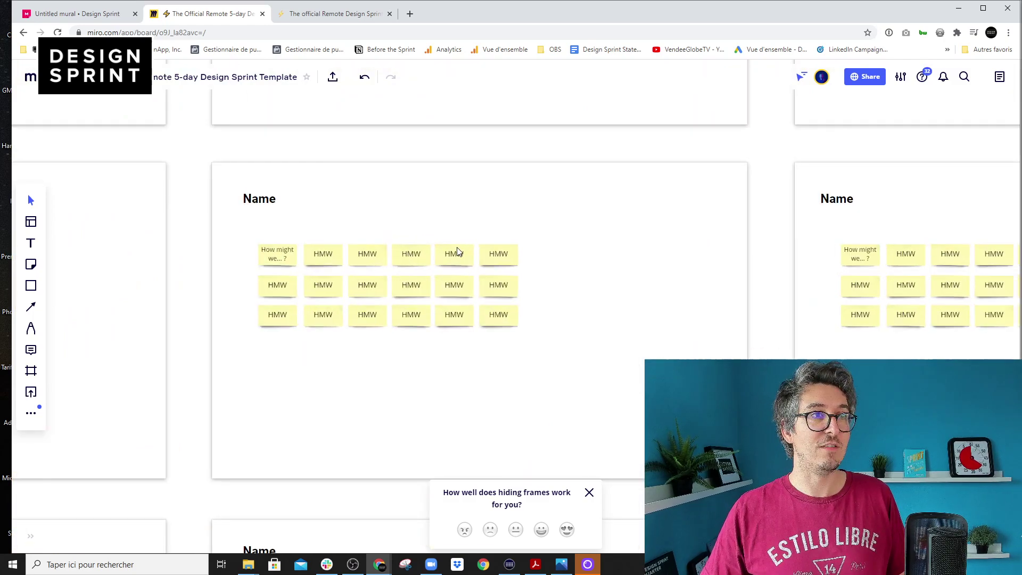
pyautogui.click(523, 272)
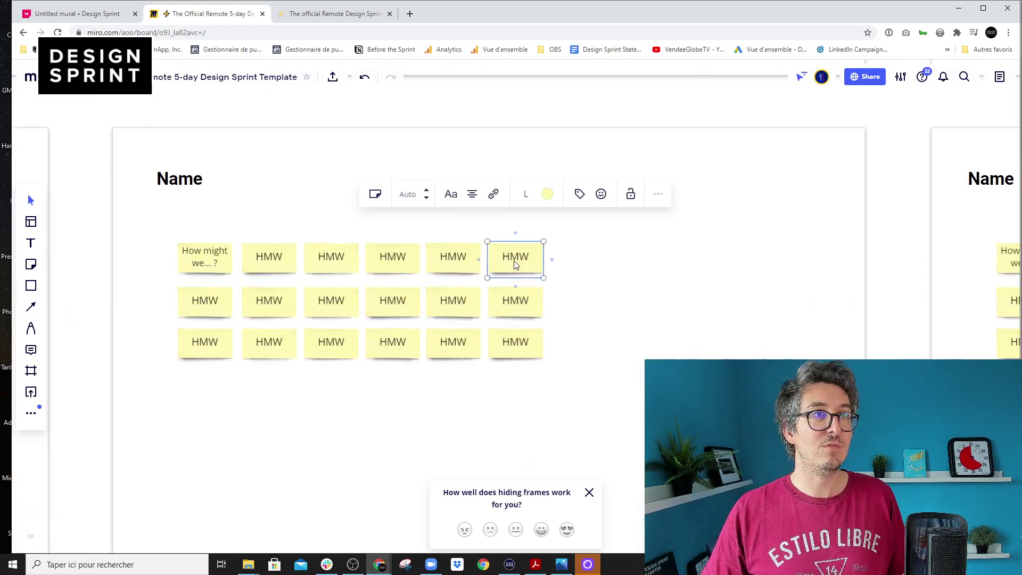
pyautogui.moveTo(524, 272); pyautogui.dragTo(633, 245)
pyautogui.moveTo(515, 299); pyautogui.dragTo(642, 299)
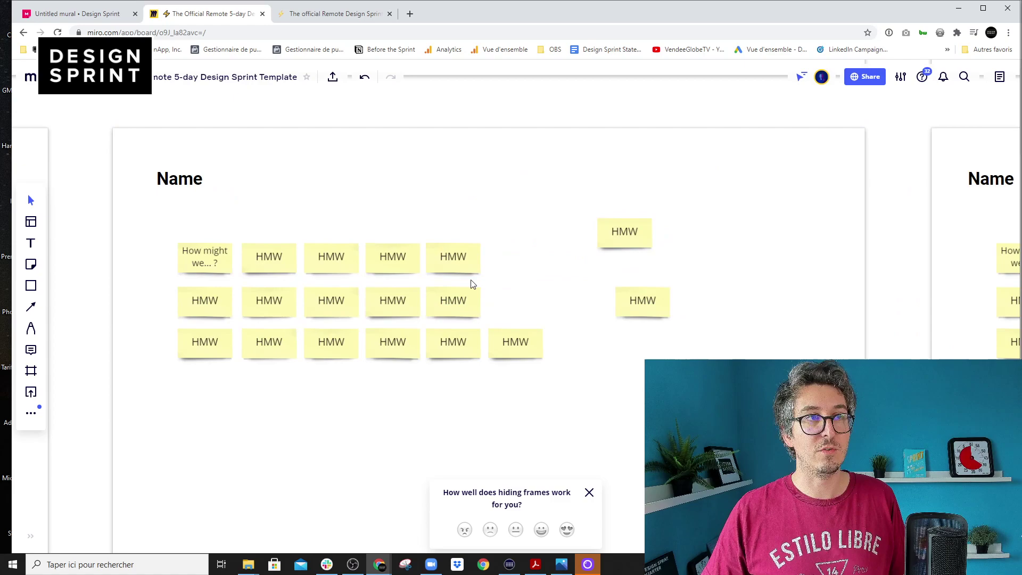
pyautogui.moveTo(458, 270); pyautogui.dragTo(502, 244)
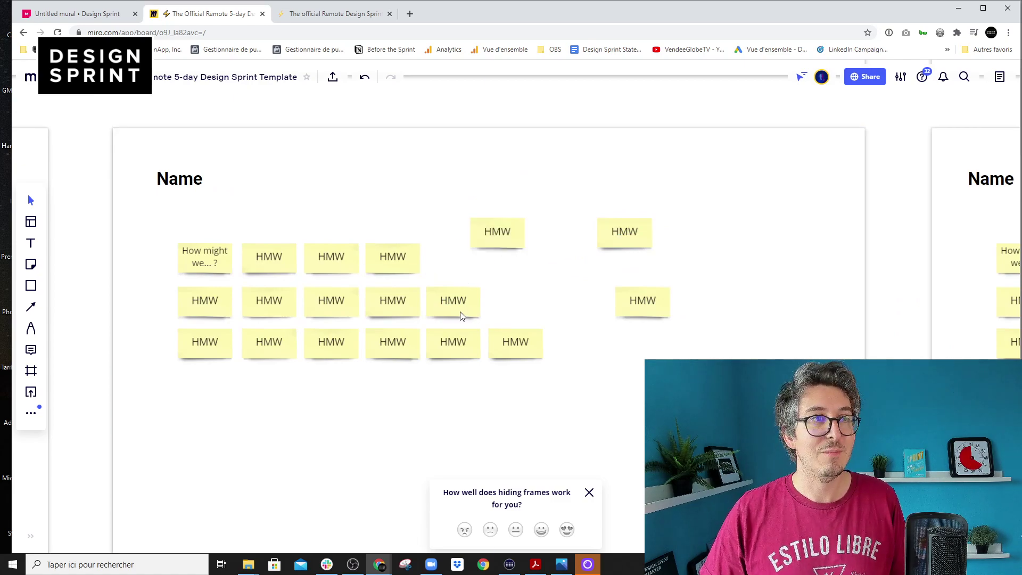
pyautogui.moveTo(461, 320); pyautogui.dragTo(529, 309)
pyautogui.scroll(-5, 799, 175)
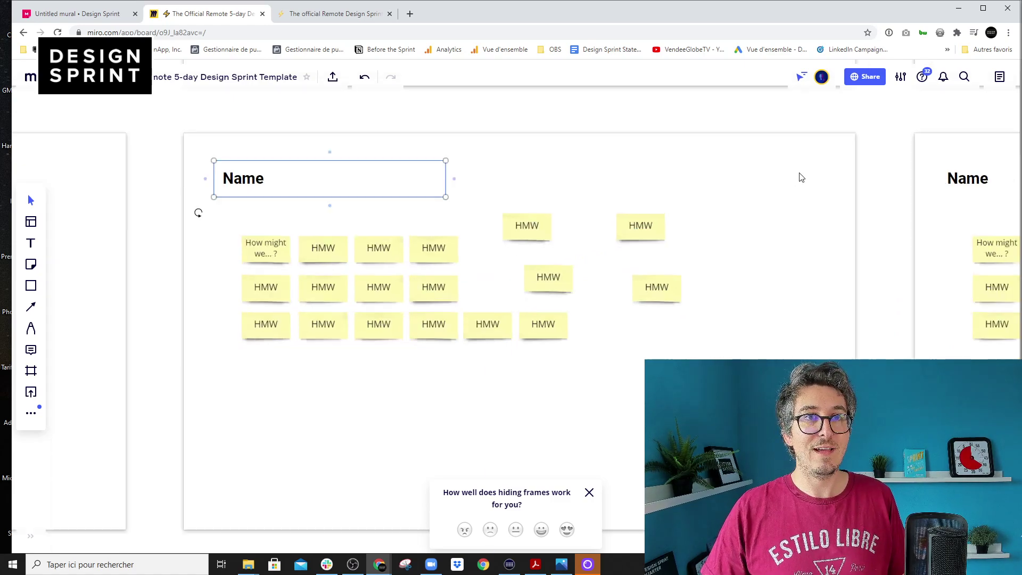
pyautogui.click(827, 167)
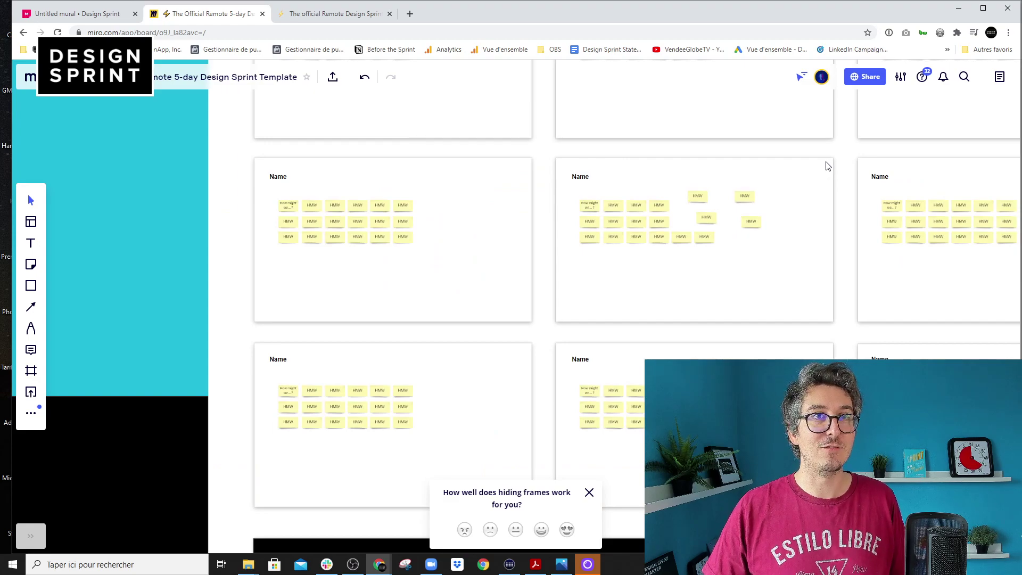
pyautogui.scroll(2, 830, 167)
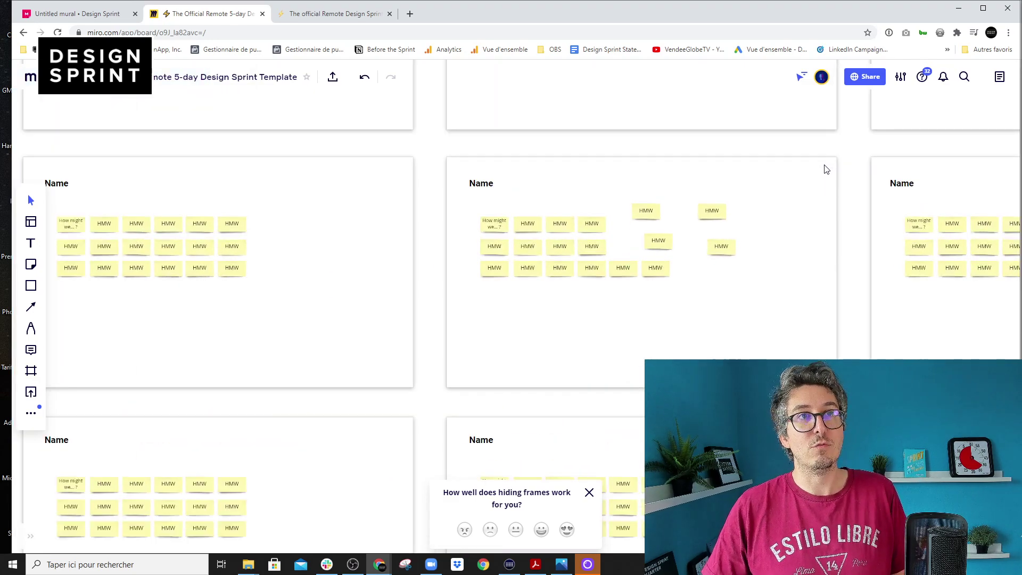
# Select the locked row of Name frames and unlock it.
pyautogui.rightClick(824, 165)
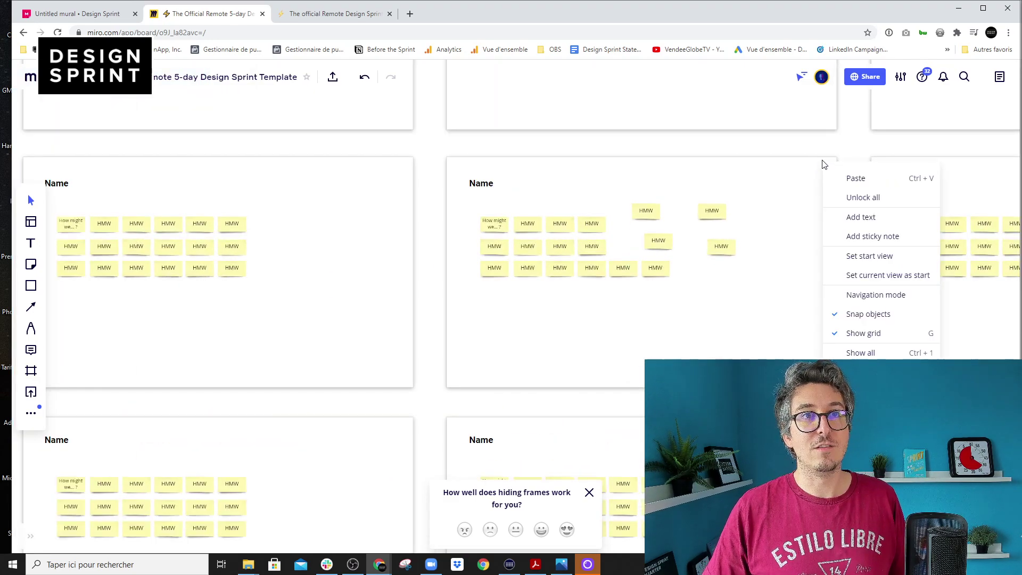
pyautogui.click(801, 156)
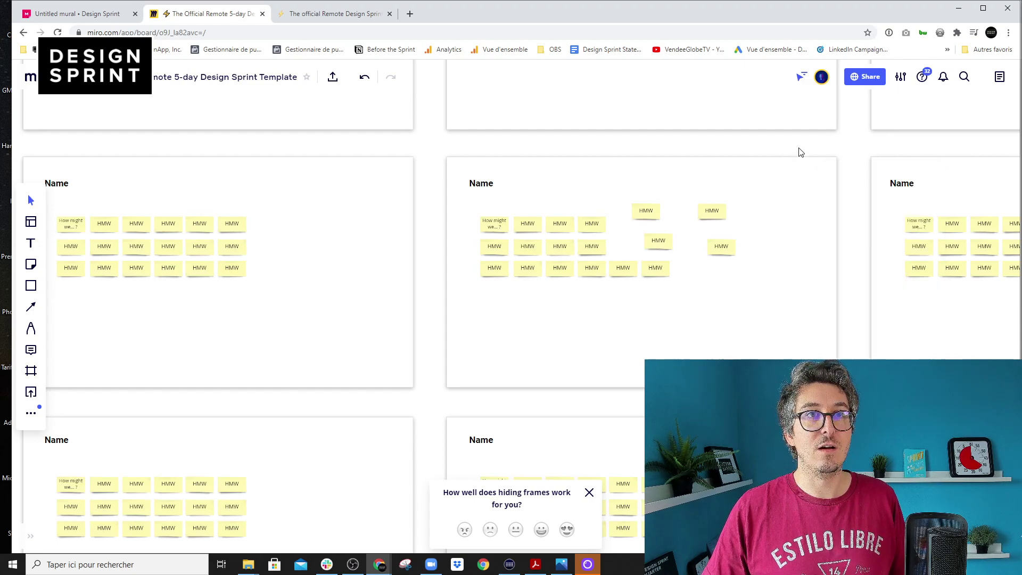
pyautogui.click(803, 164)
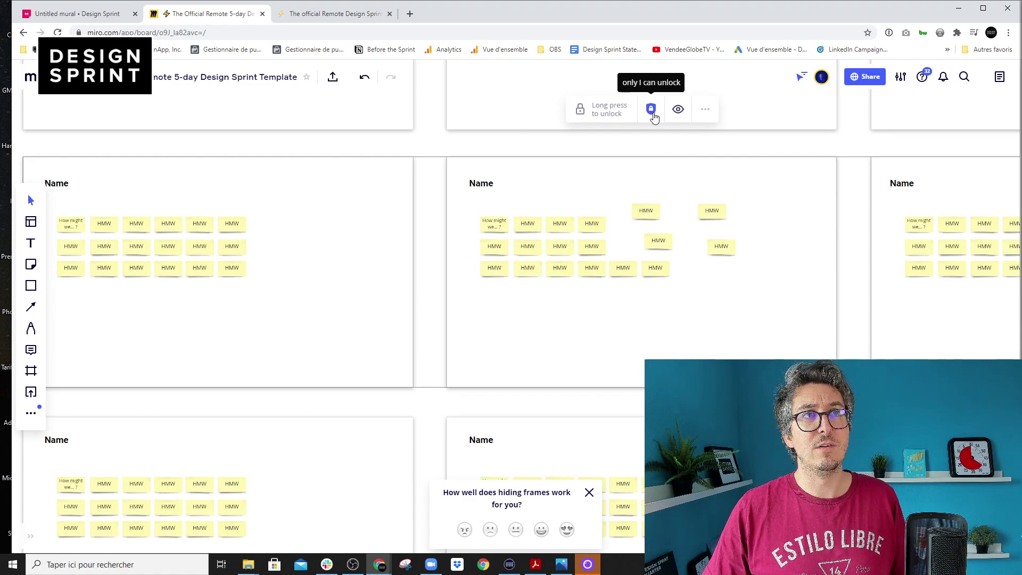
pyautogui.click(652, 110)
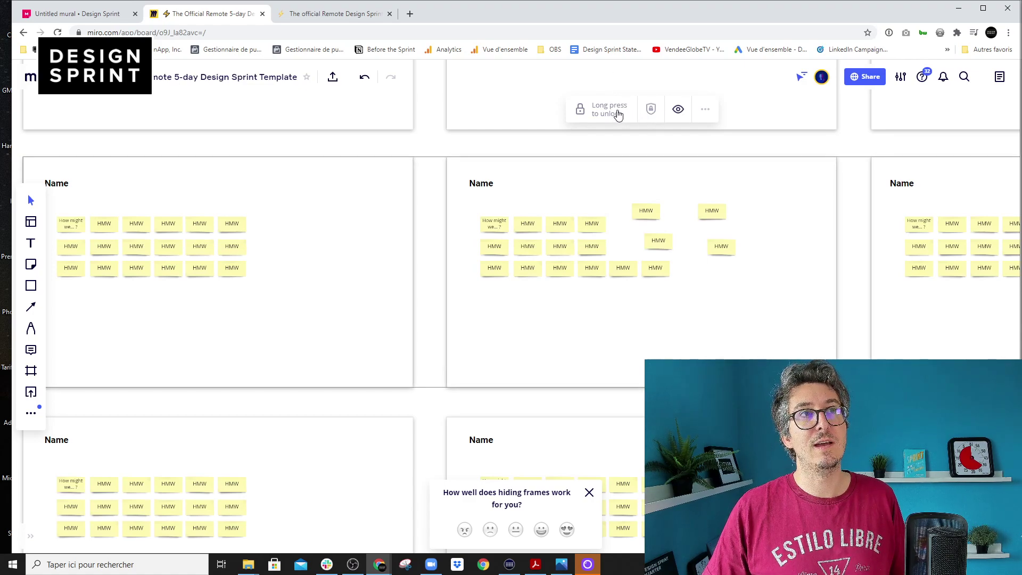
pyautogui.click(616, 113)
pyautogui.click(802, 155)
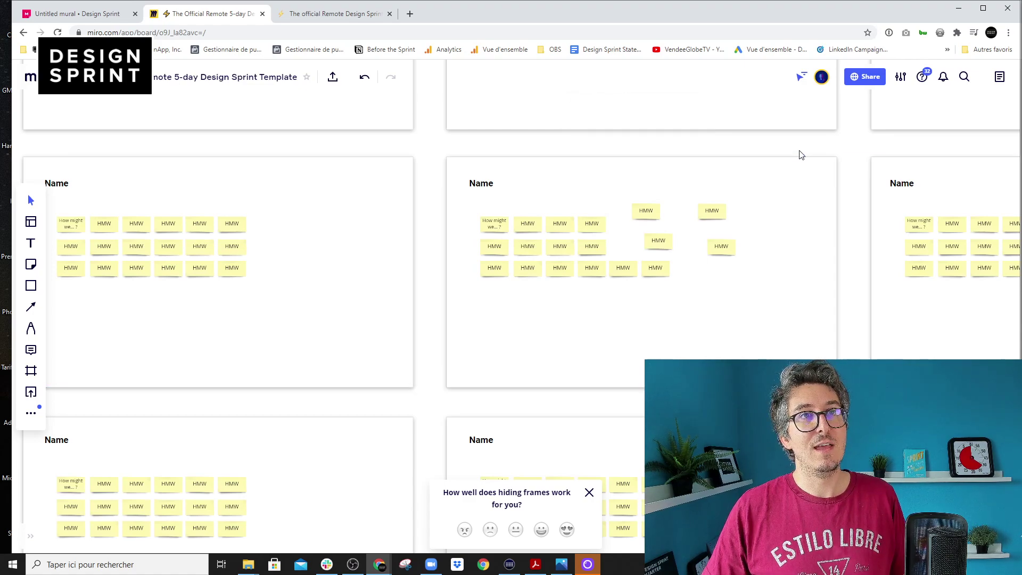
# Delete the stray blank sticky note accidentally created beside the Name frames.
pyautogui.click(838, 177)
pyautogui.click(836, 178)
pyautogui.doubleClick(833, 173)
pyautogui.click(830, 204)
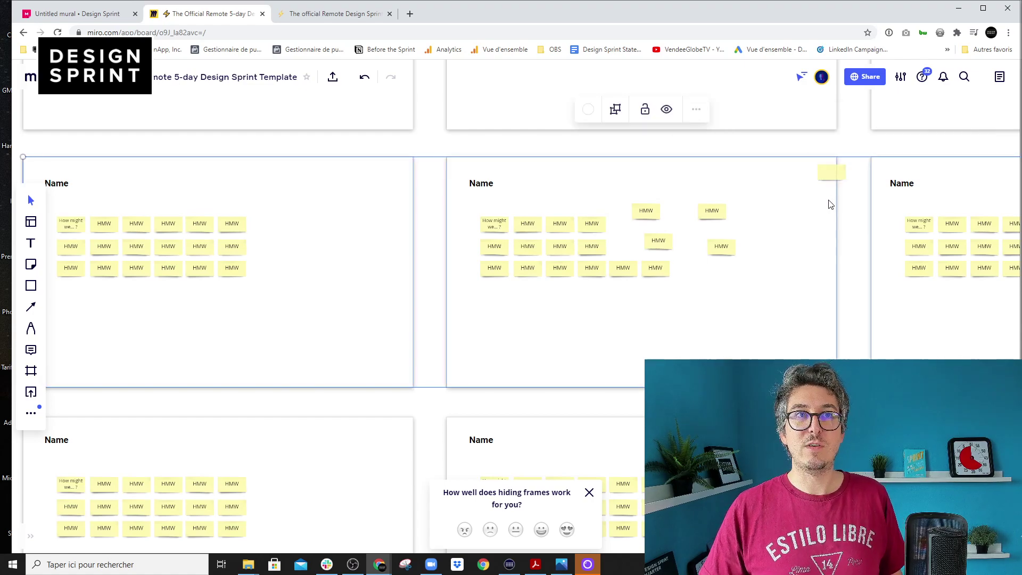
pyautogui.click(830, 172)
pyautogui.press('Delete')
pyautogui.scroll(-2, 798, 176)
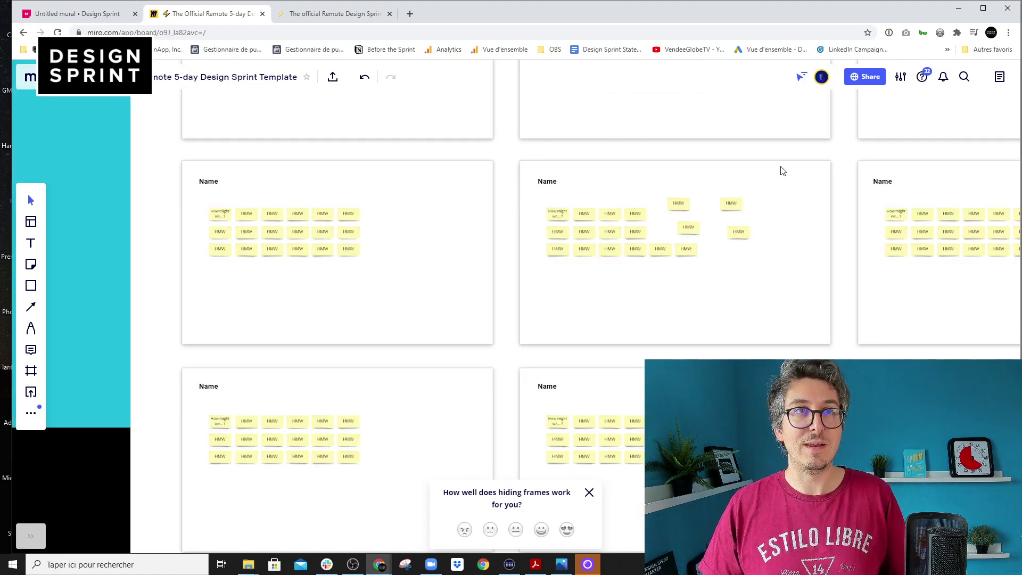
pyautogui.click(753, 166)
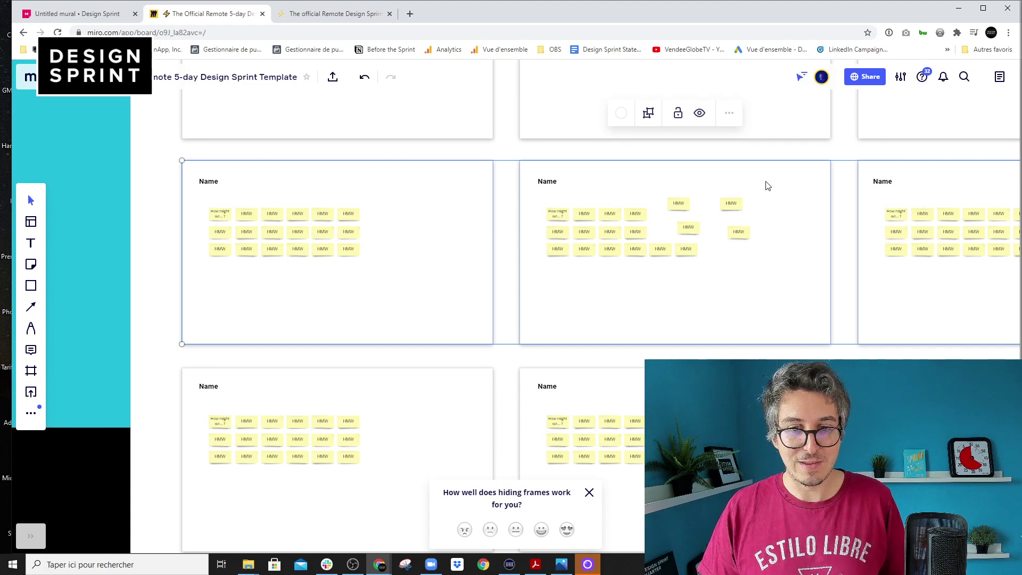
pyautogui.scroll(-4, 769, 186)
# Pan back to the Design Sprint panel and hidden day frames, then switch to the design-sprint.com page.
pyautogui.click(951, 183)
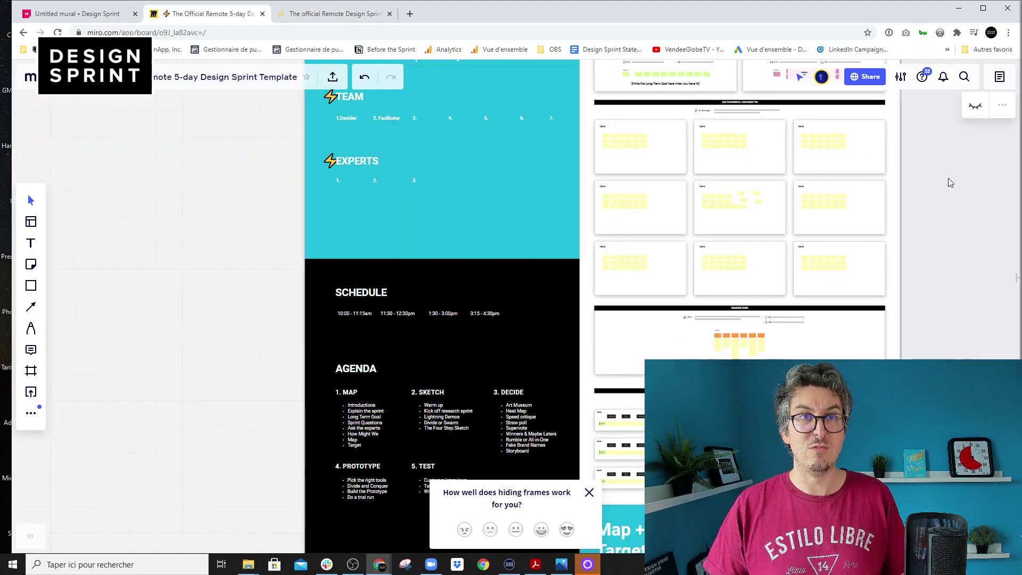
pyautogui.scroll(-3, 932, 184)
pyautogui.moveTo(491, 199); pyautogui.dragTo(73, 258)
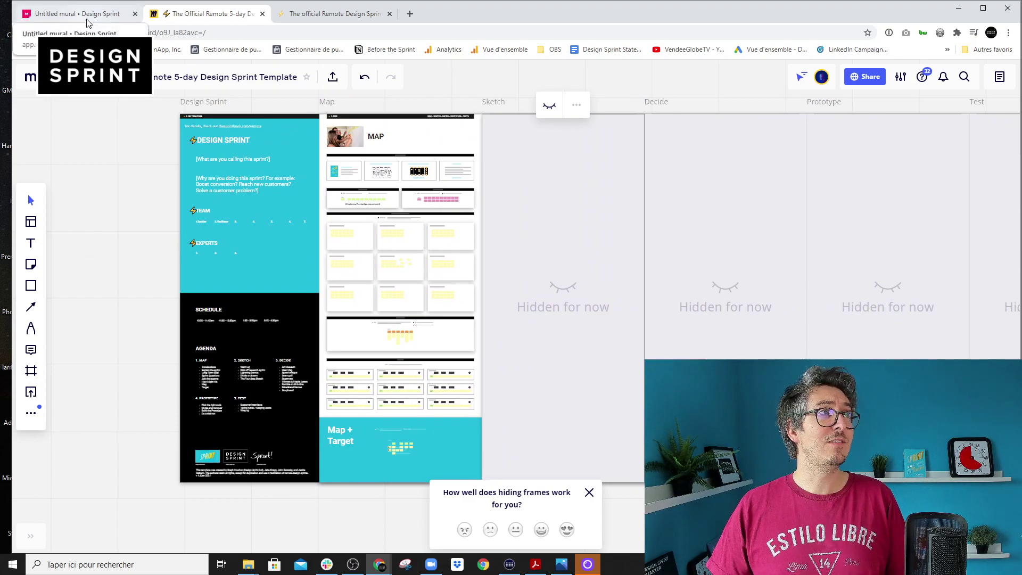
pyautogui.click(334, 14)
# Scroll to the 'Our Design Sprint template is now available' section with Mural, Miro and InVision buttons.
pyautogui.scroll(-3, 586, 183)
pyautogui.scroll(12, 590, 193)
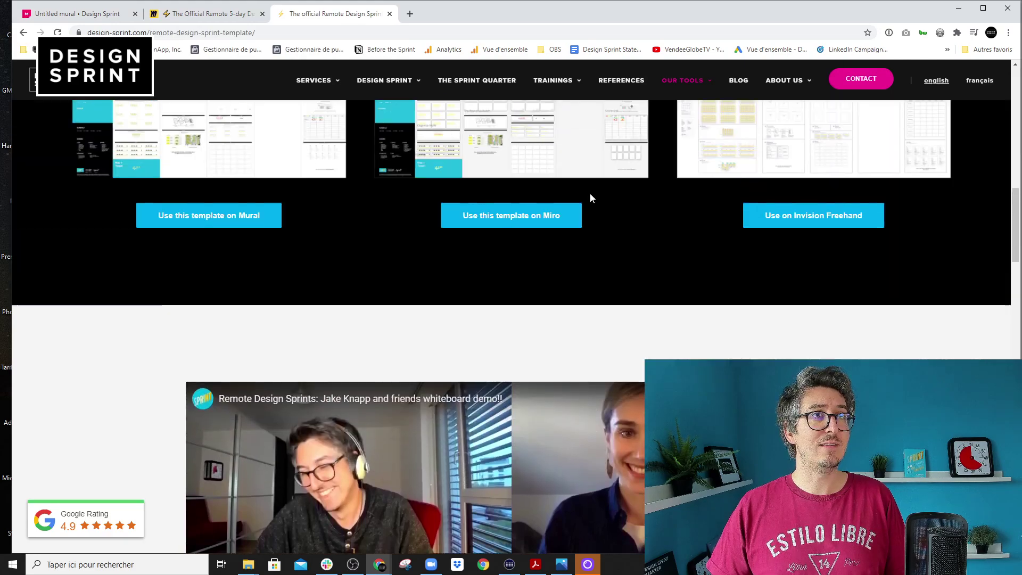
pyautogui.scroll(-8, 592, 200)
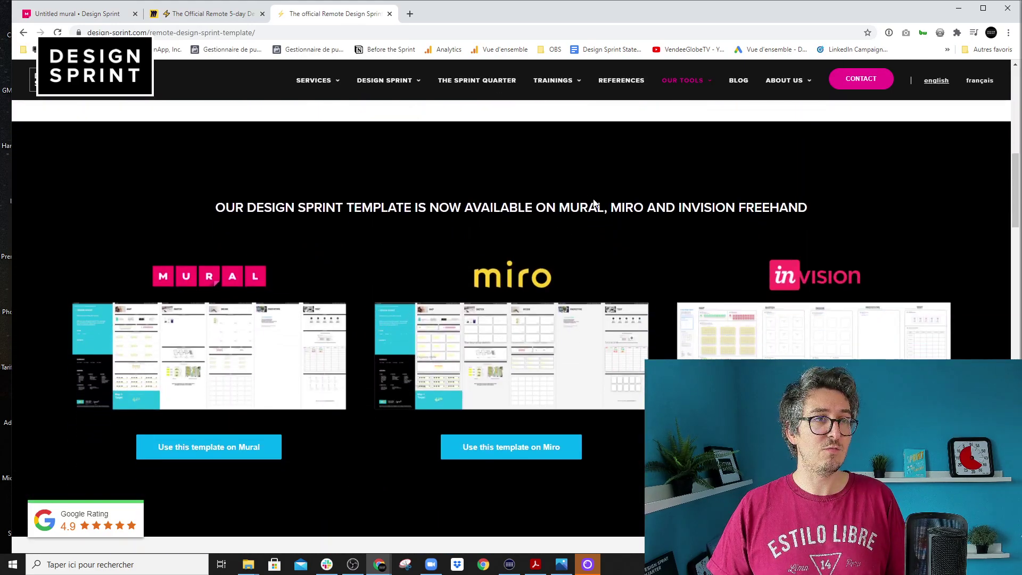